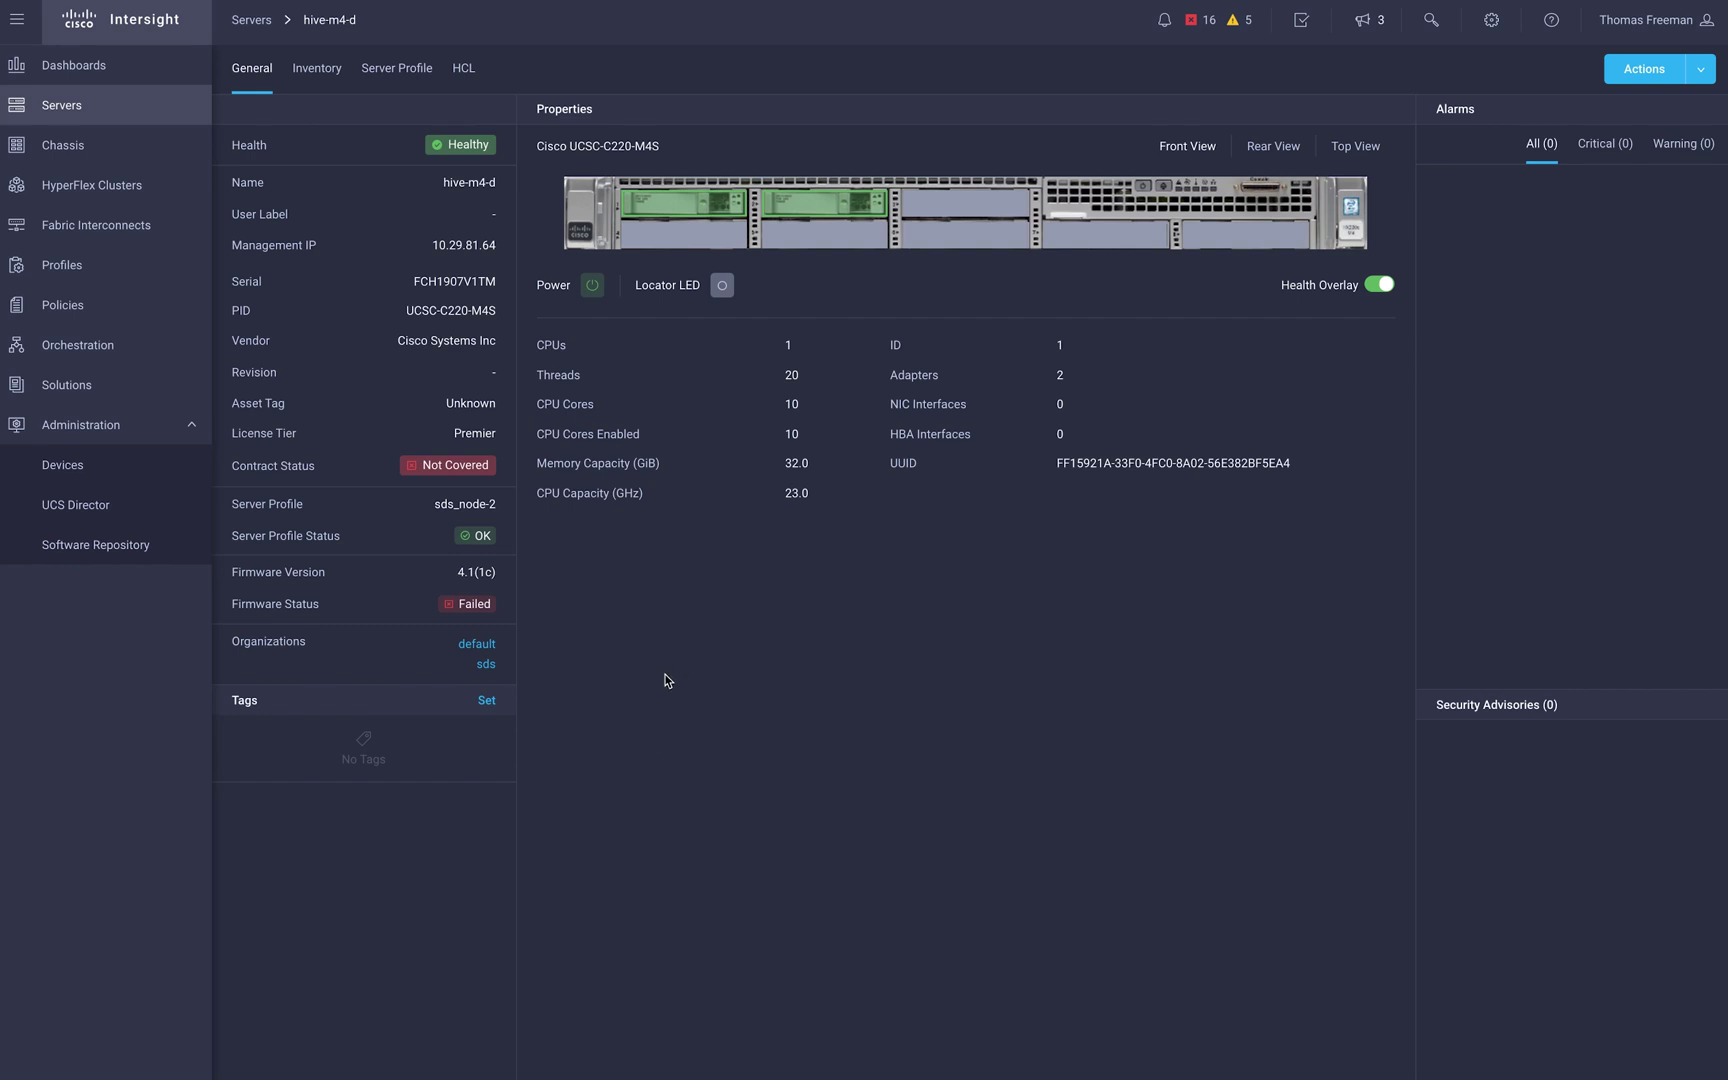
# - Review the NTP, Boot Order and LAN Connectivity policy details in the server profile assigned to hive-m4-d
pyautogui.click(396, 78)
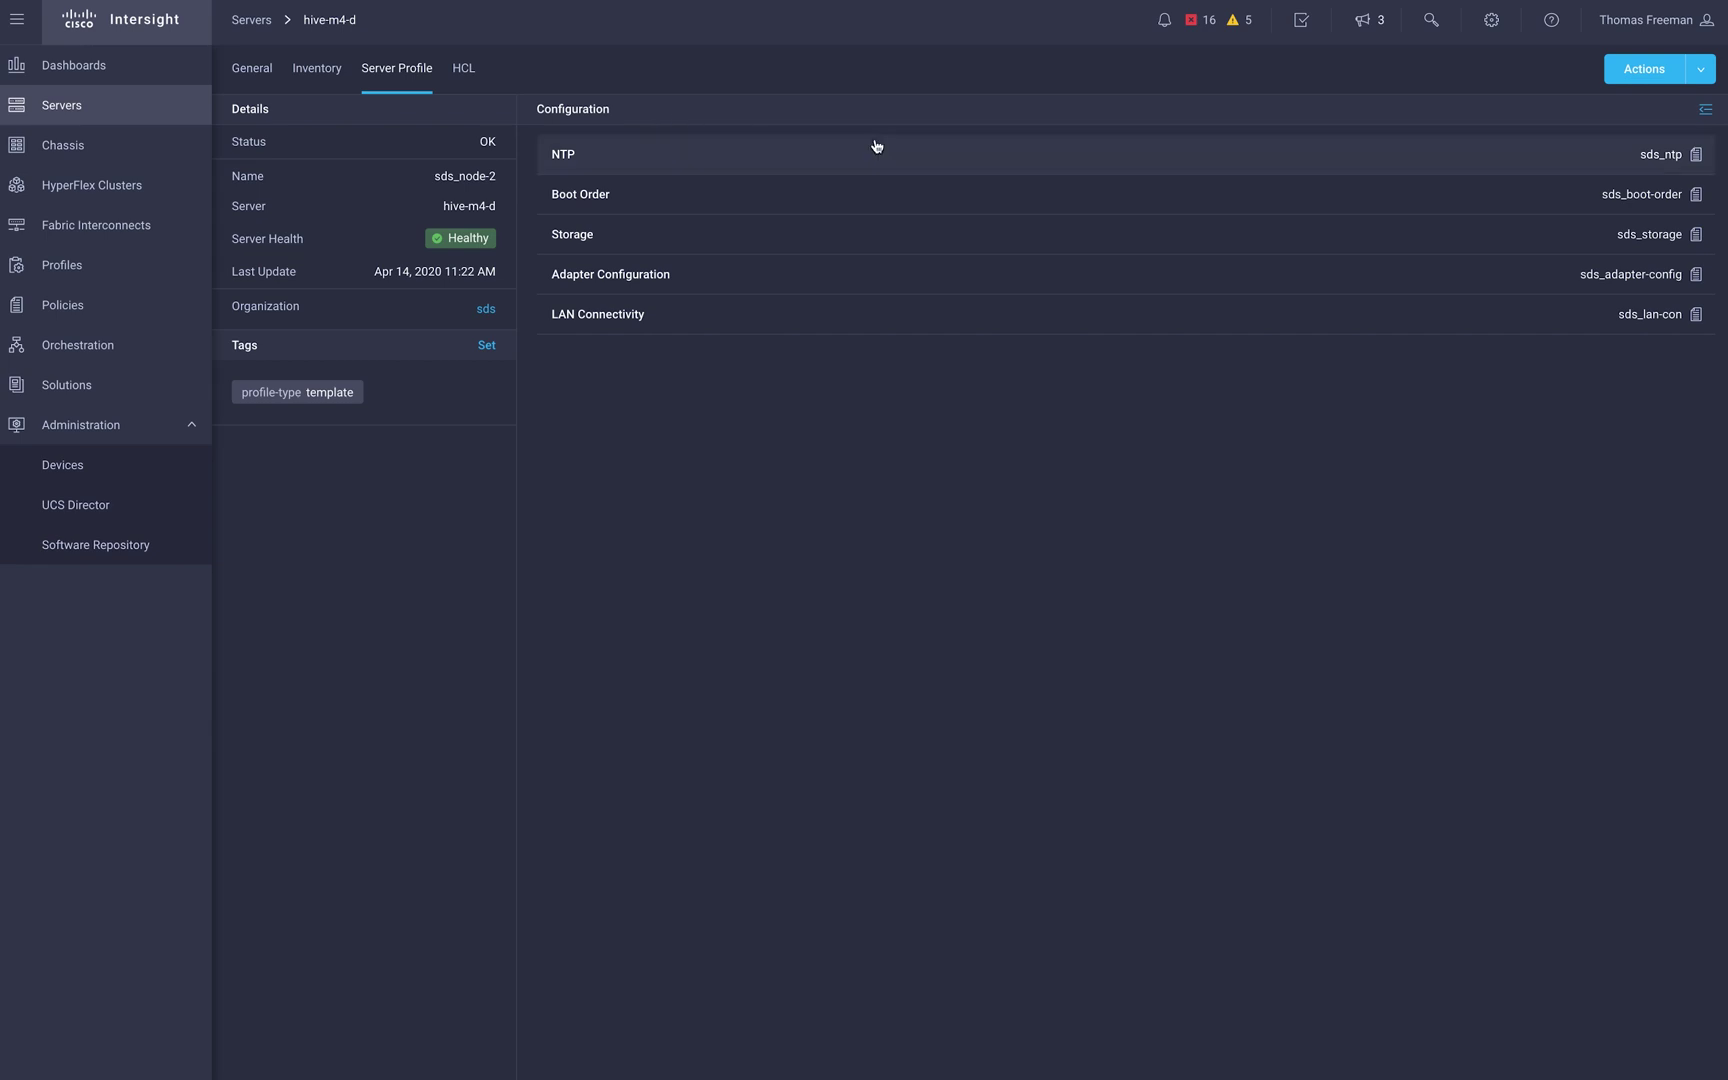
pyautogui.click(1642, 155)
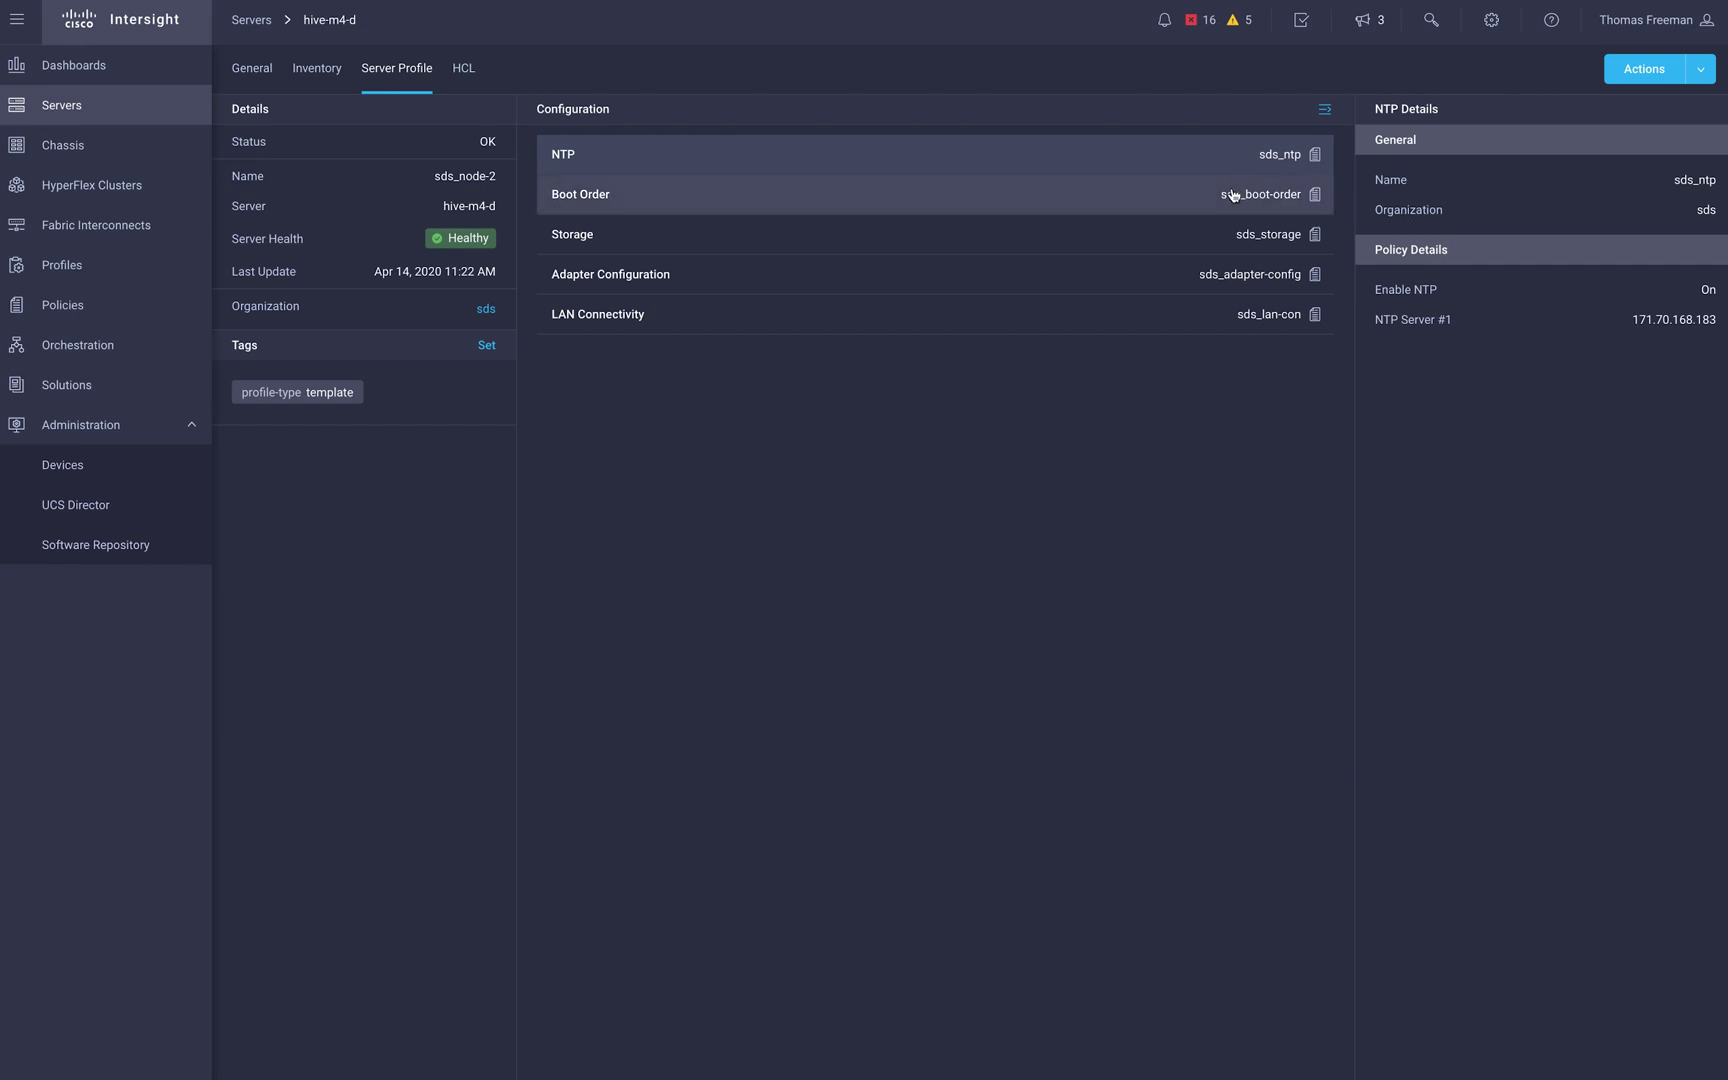
pyautogui.click(1169, 199)
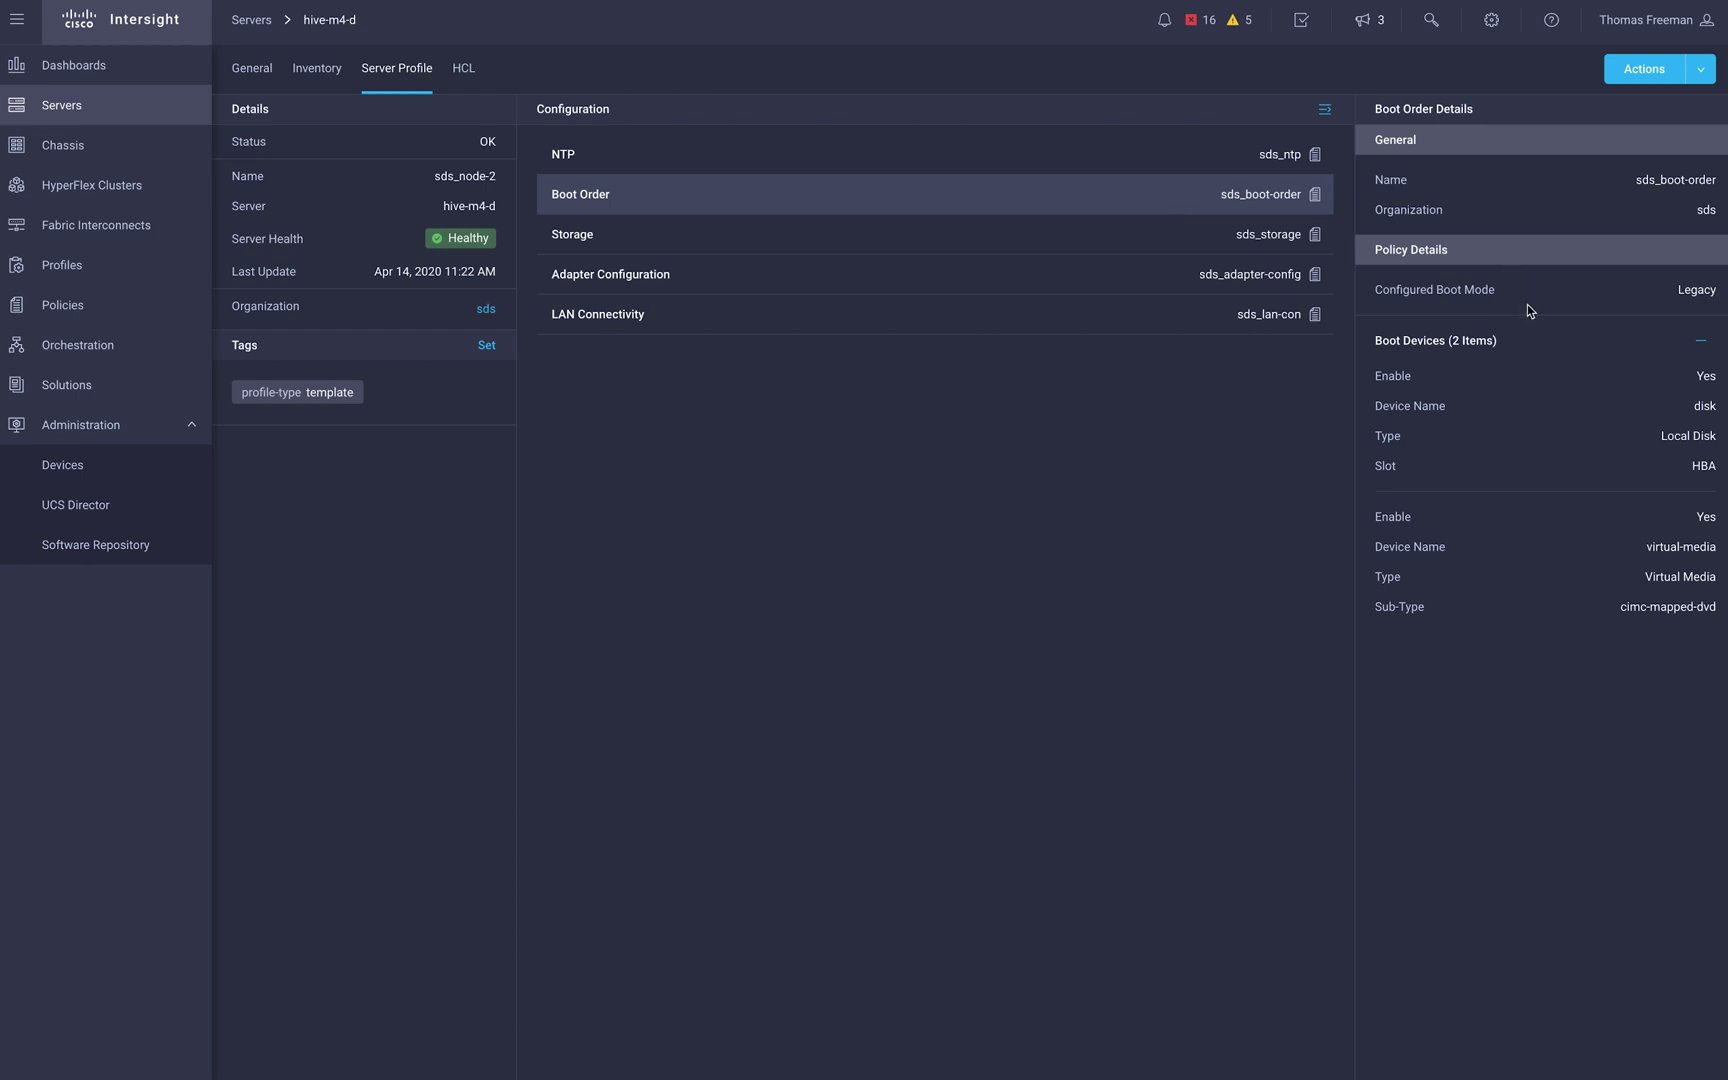
pyautogui.click(1161, 321)
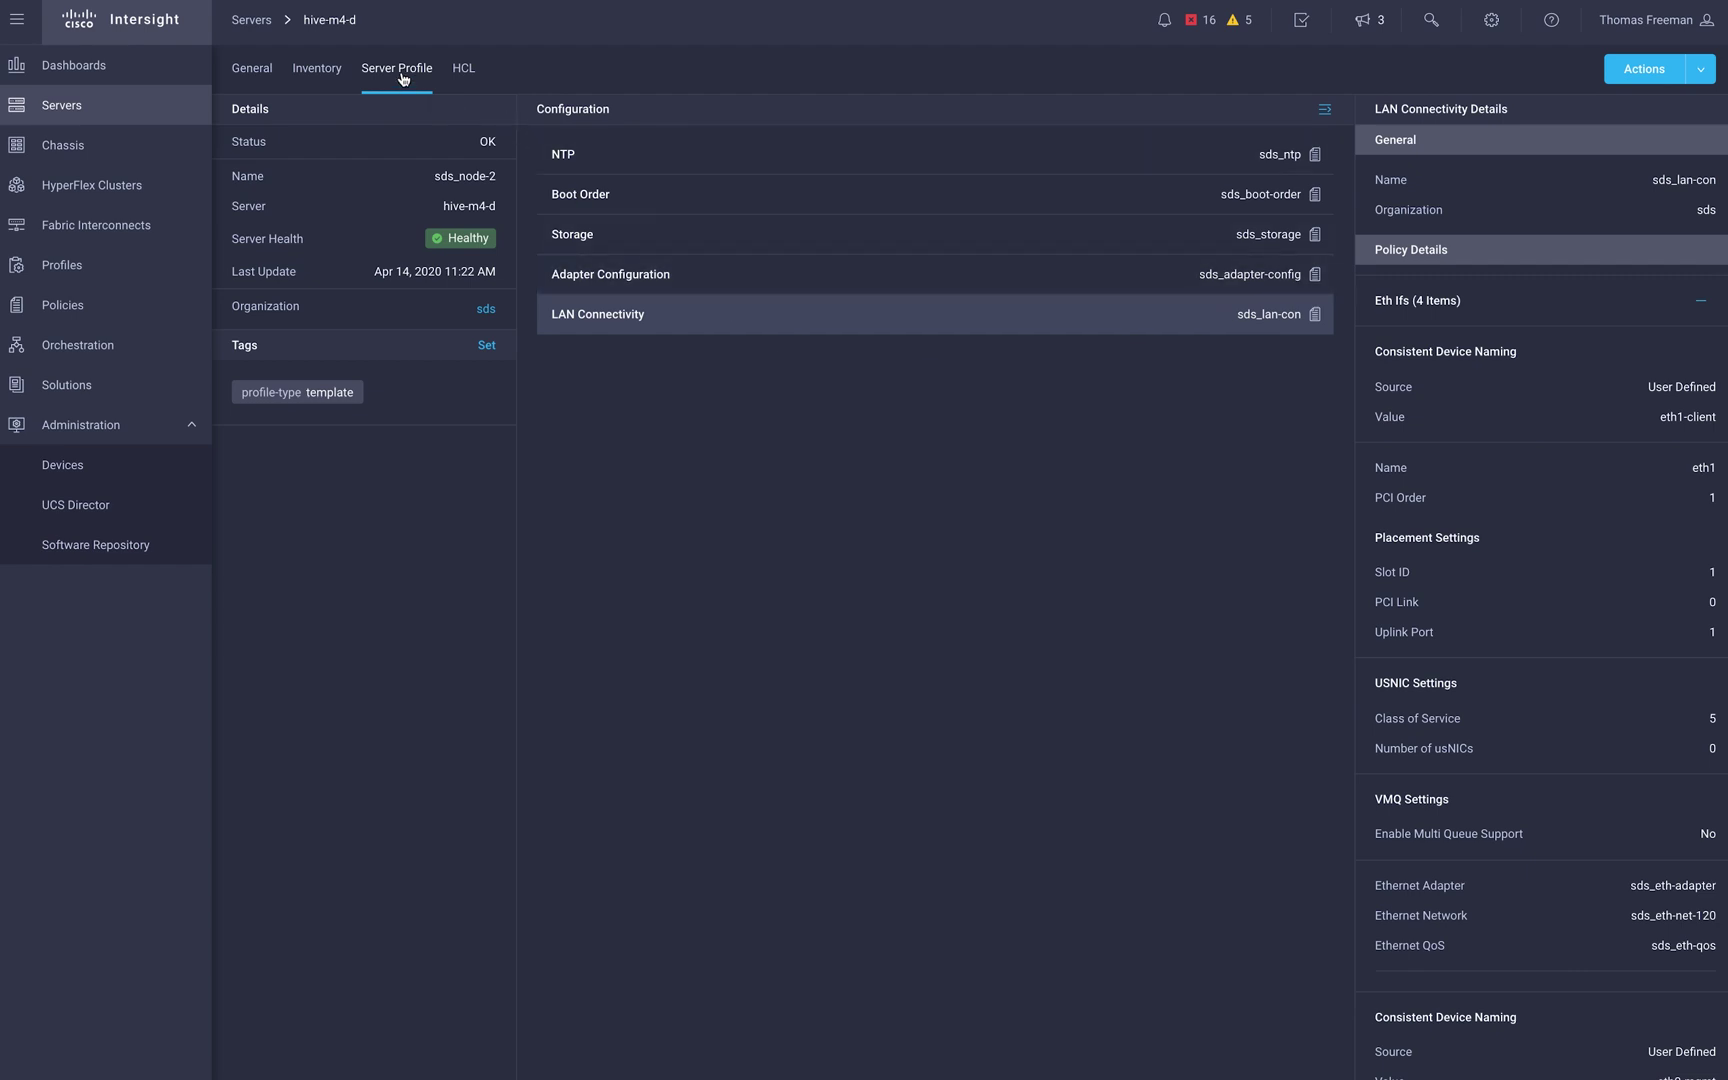
# - Look up server hive-m4-e in the server list and check its server profile assignment
pyautogui.click(117, 109)
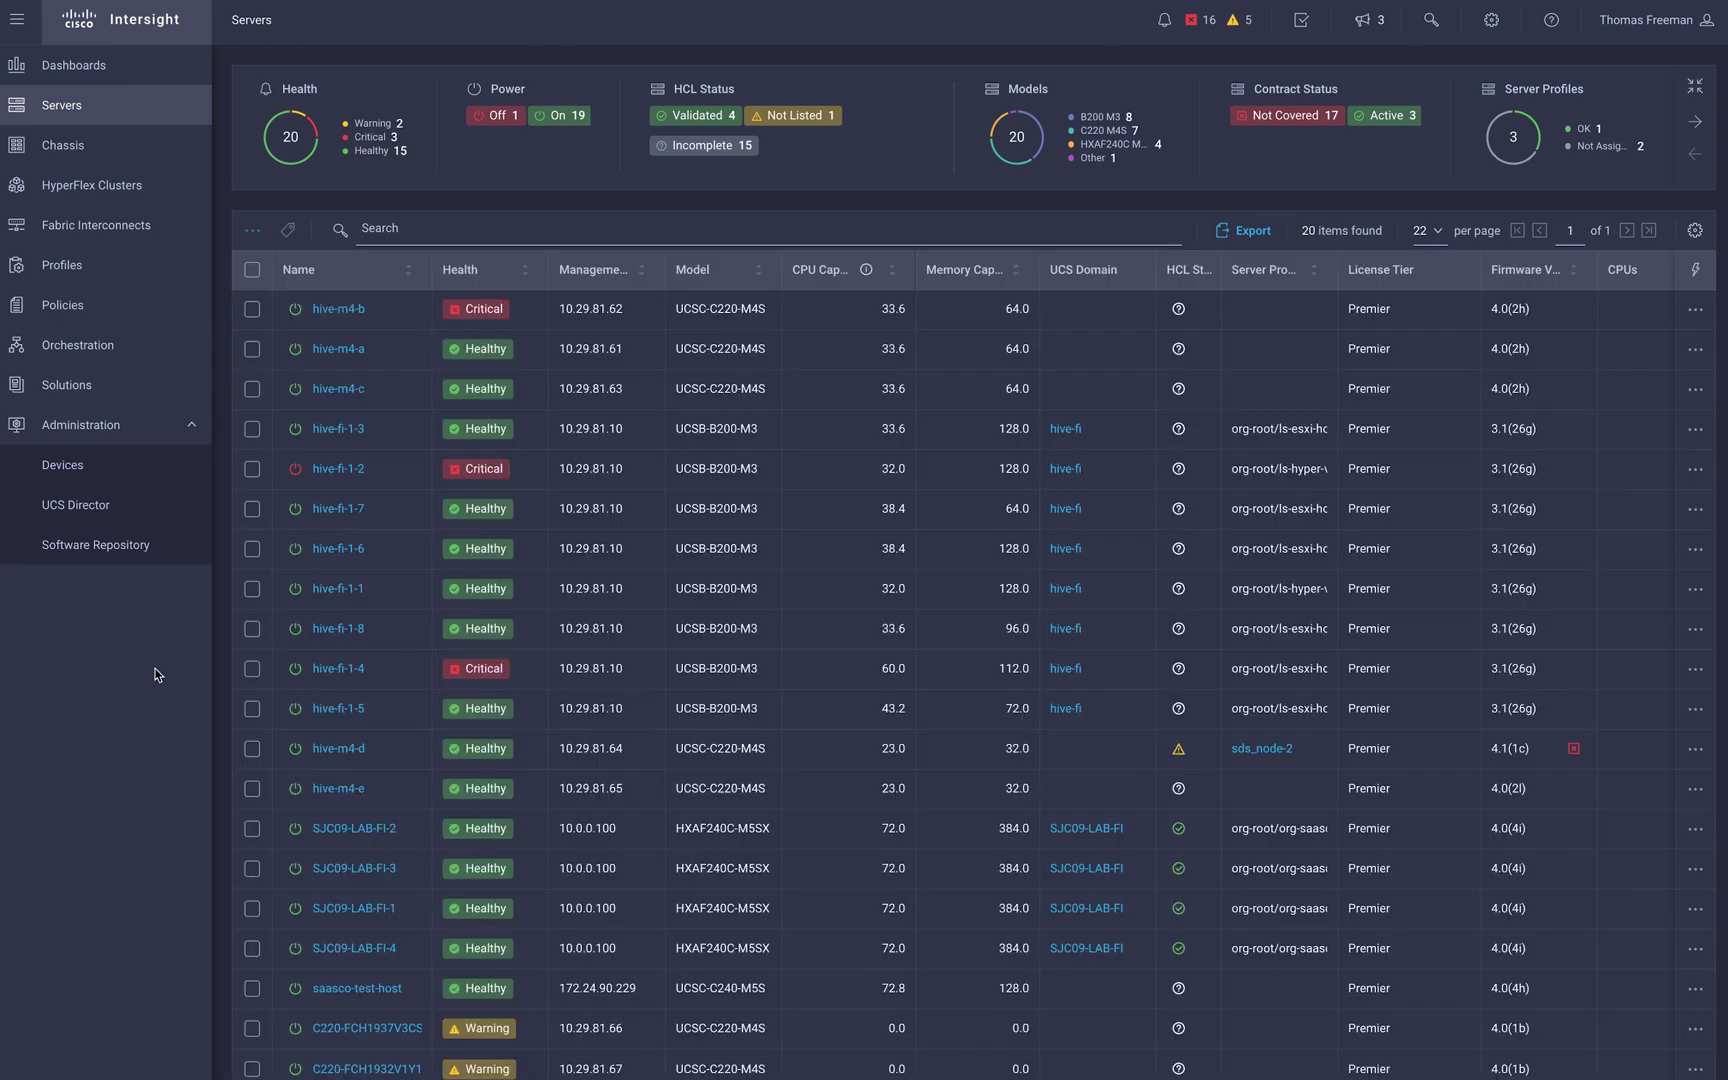
pyautogui.click(340, 789)
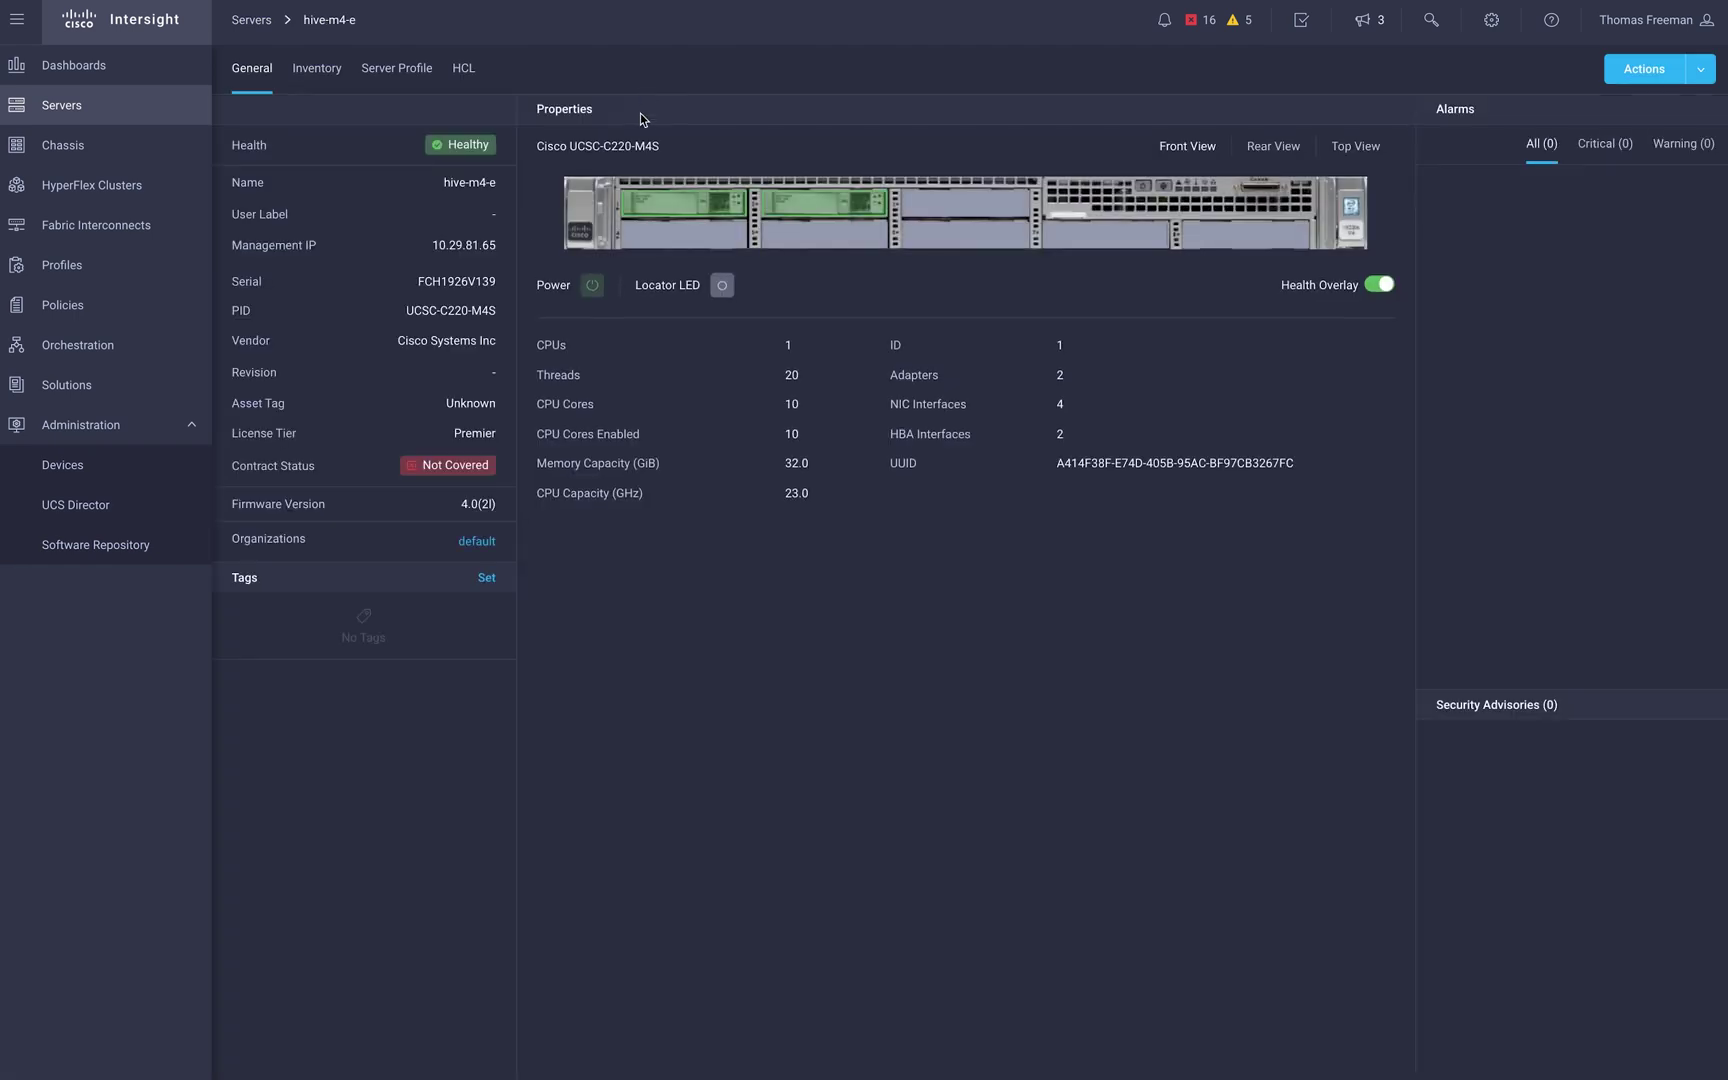
pyautogui.click(417, 80)
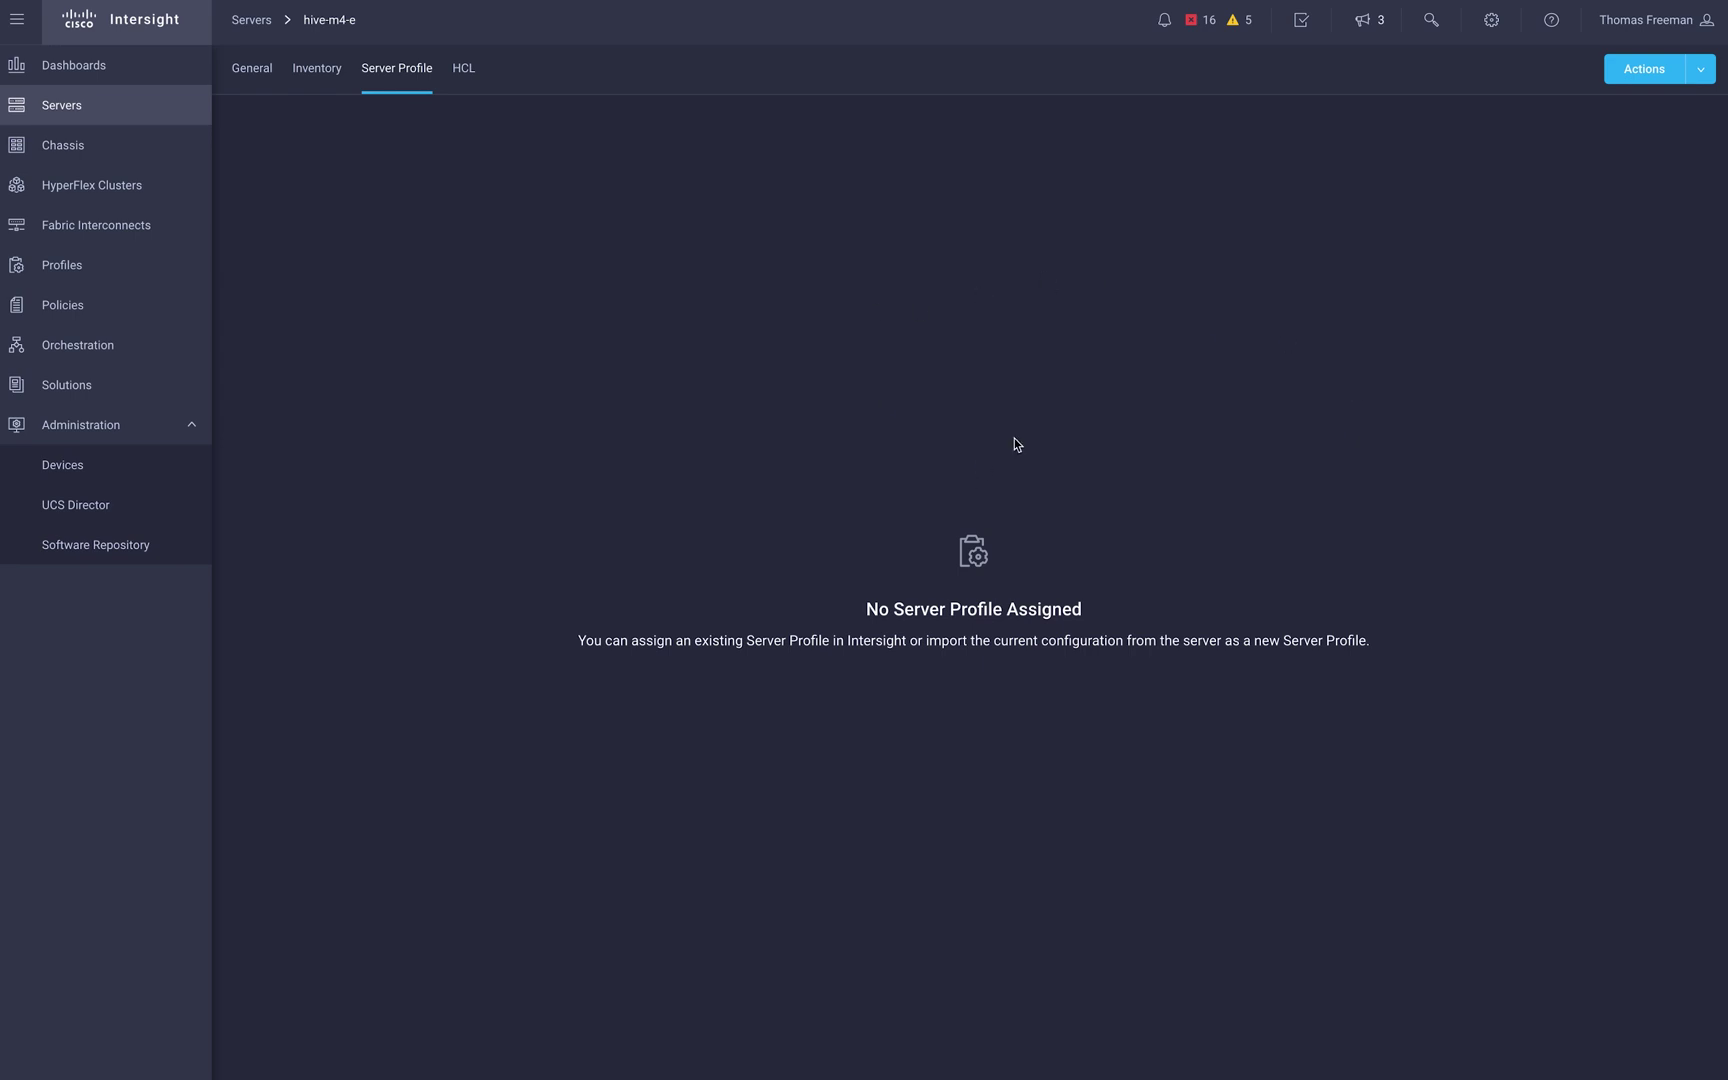
# - Examine the Import Server Profile options for hive-m4-e and leave without importing
pyautogui.click(1701, 70)
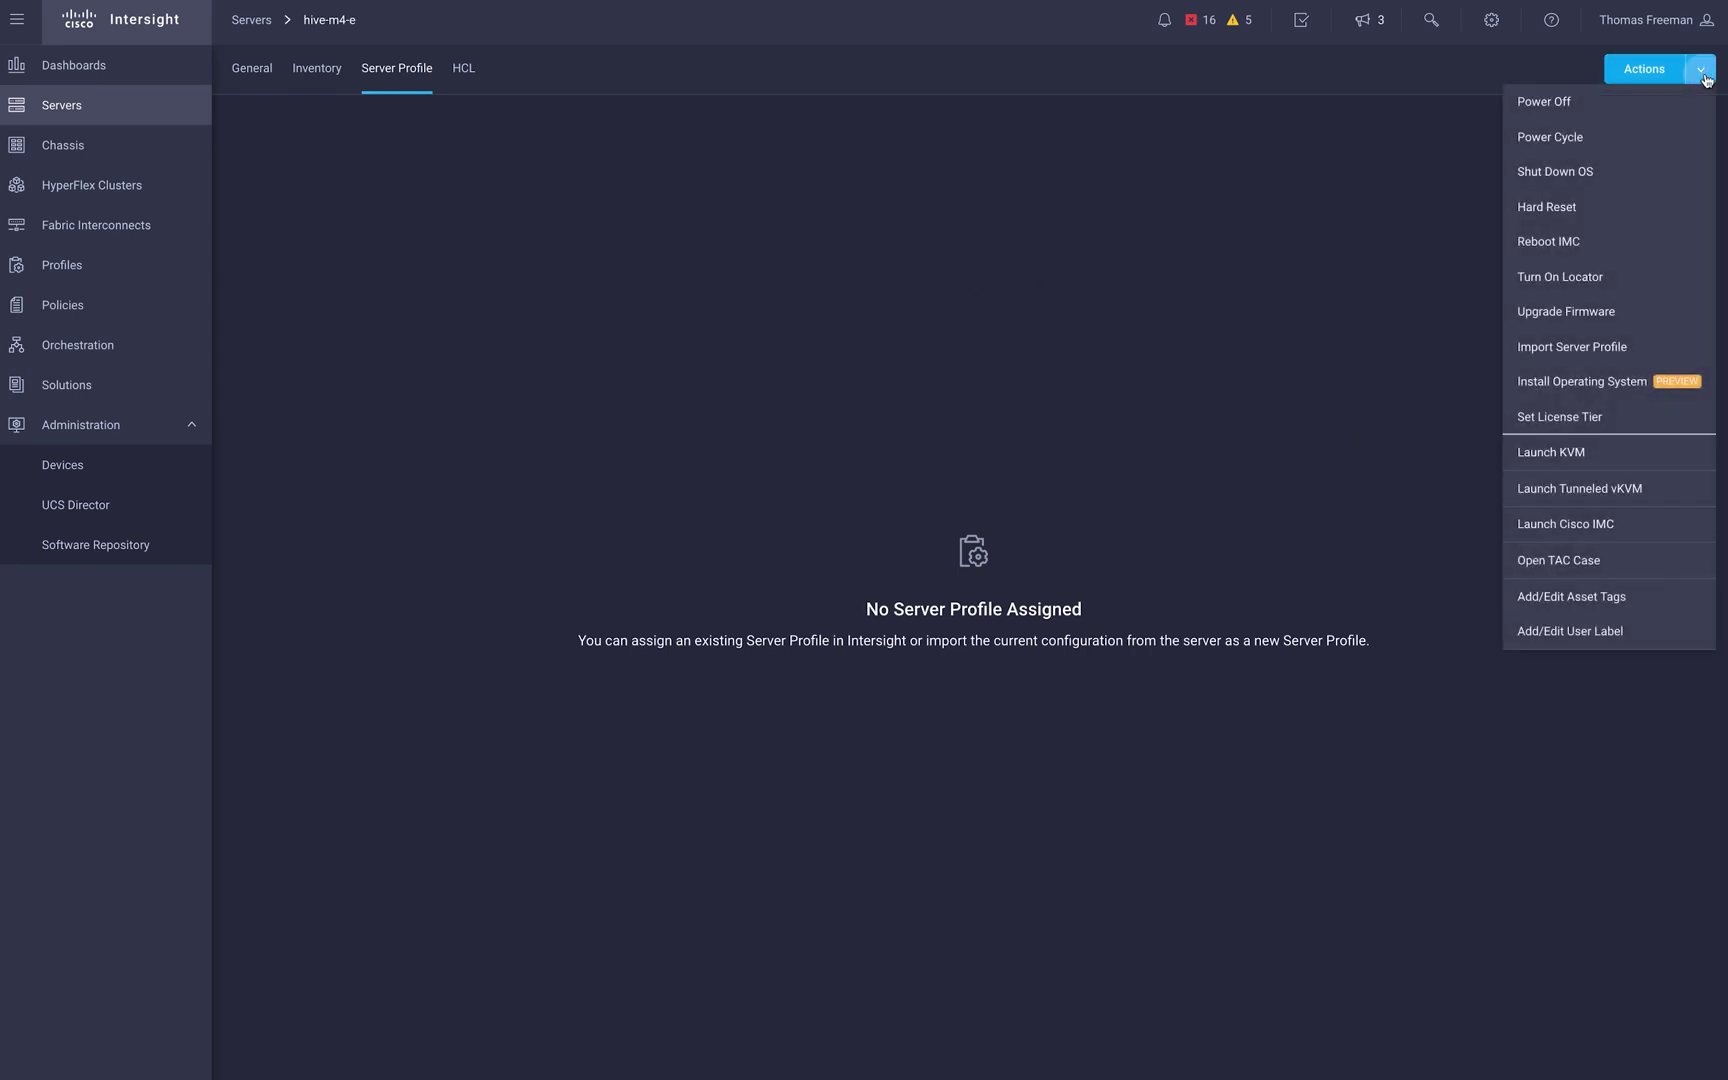
pyautogui.click(1582, 354)
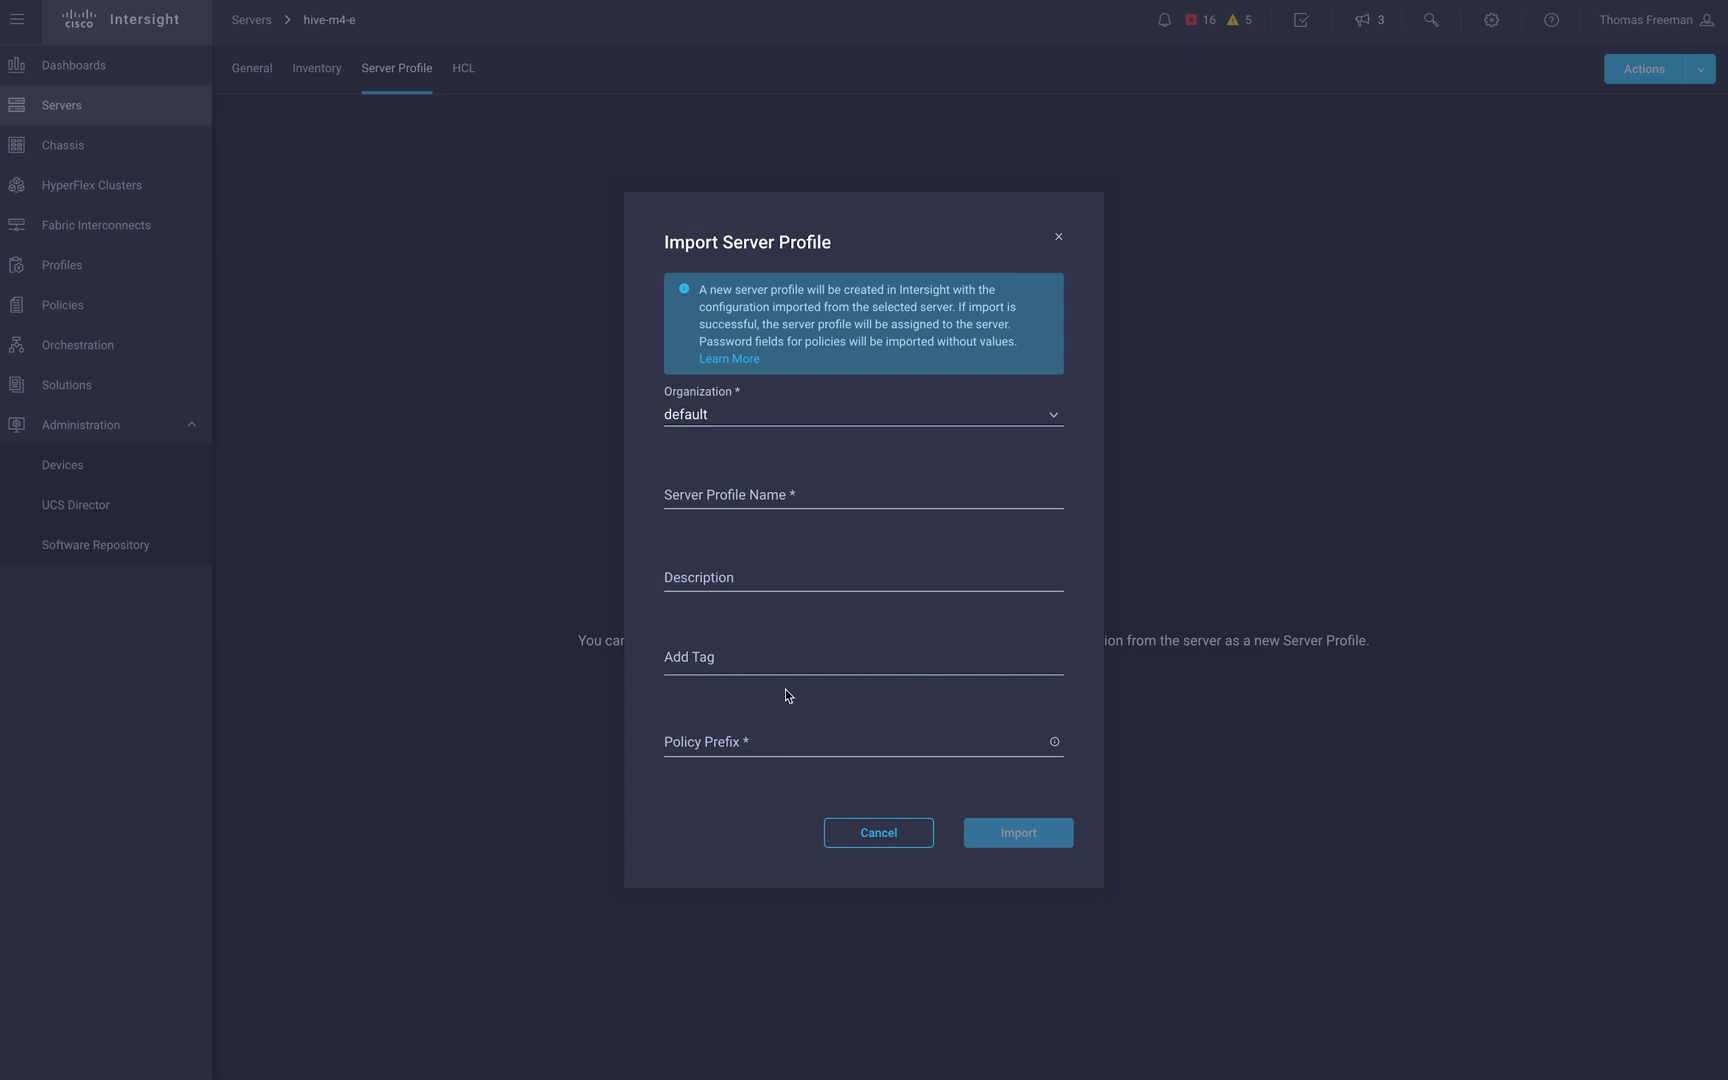
pyautogui.click(856, 832)
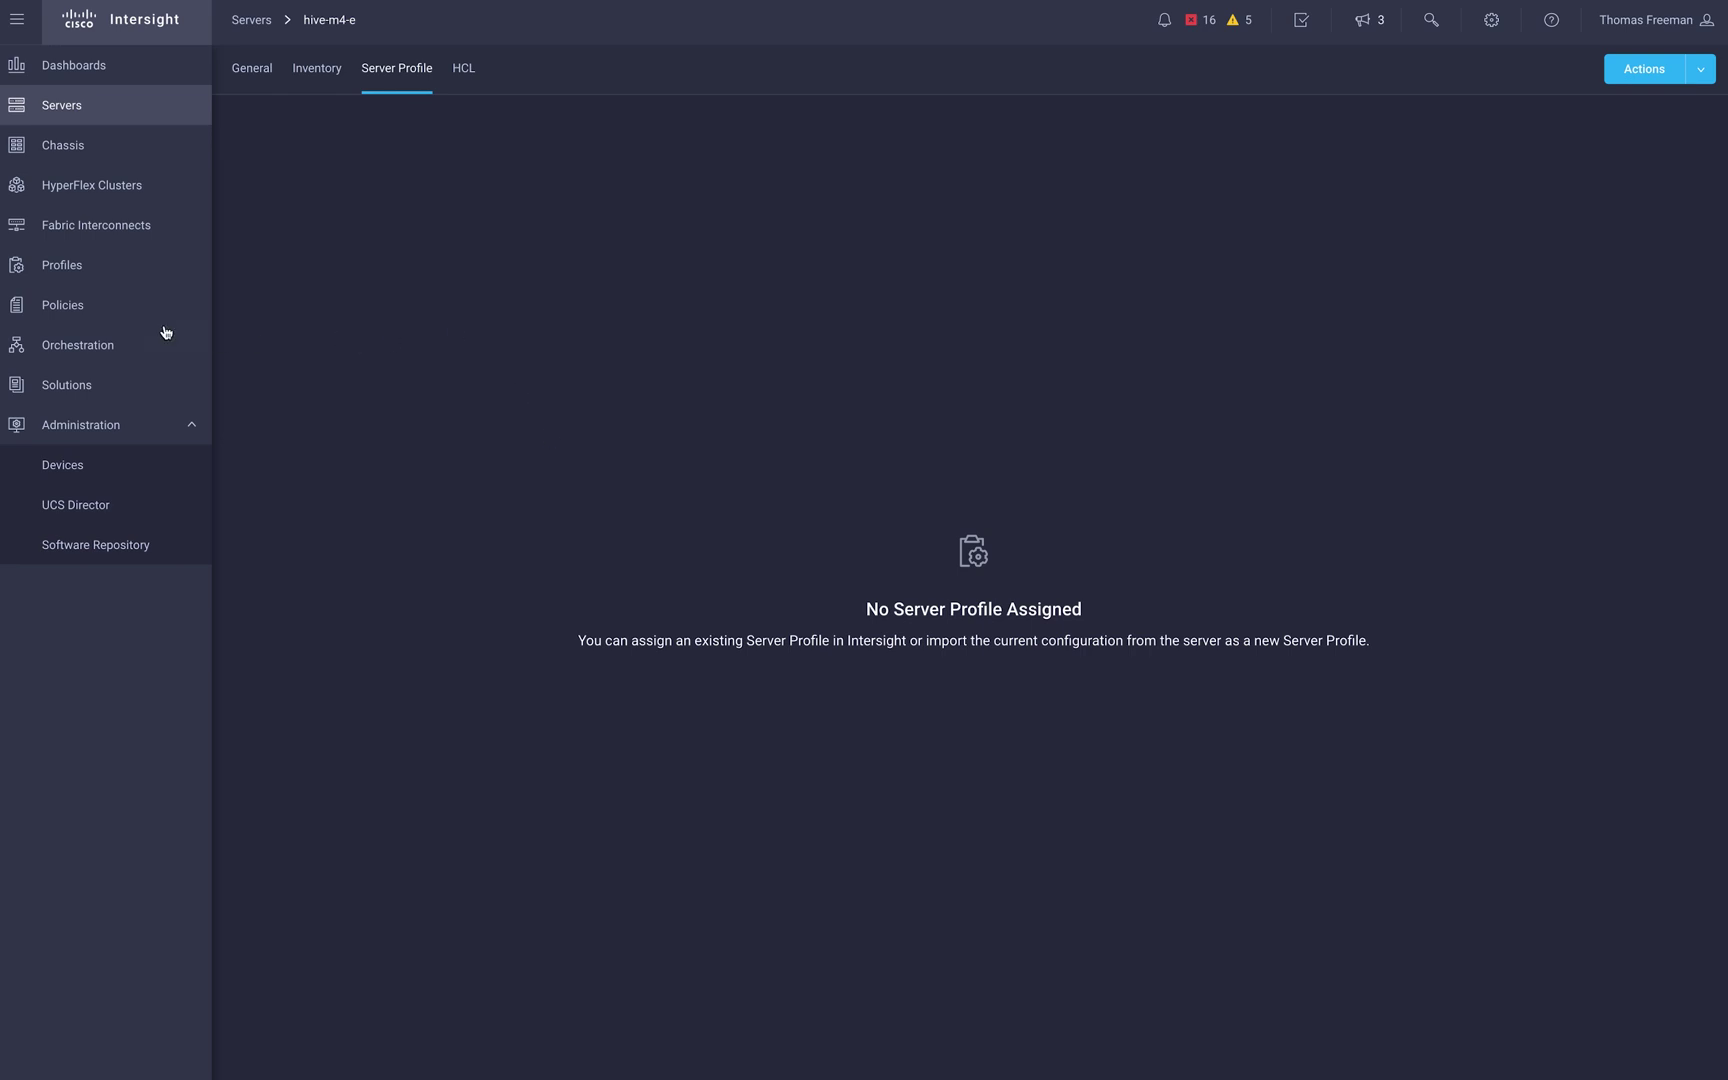
# - Start creating a server policy of type BIOS
pyautogui.click(118, 316)
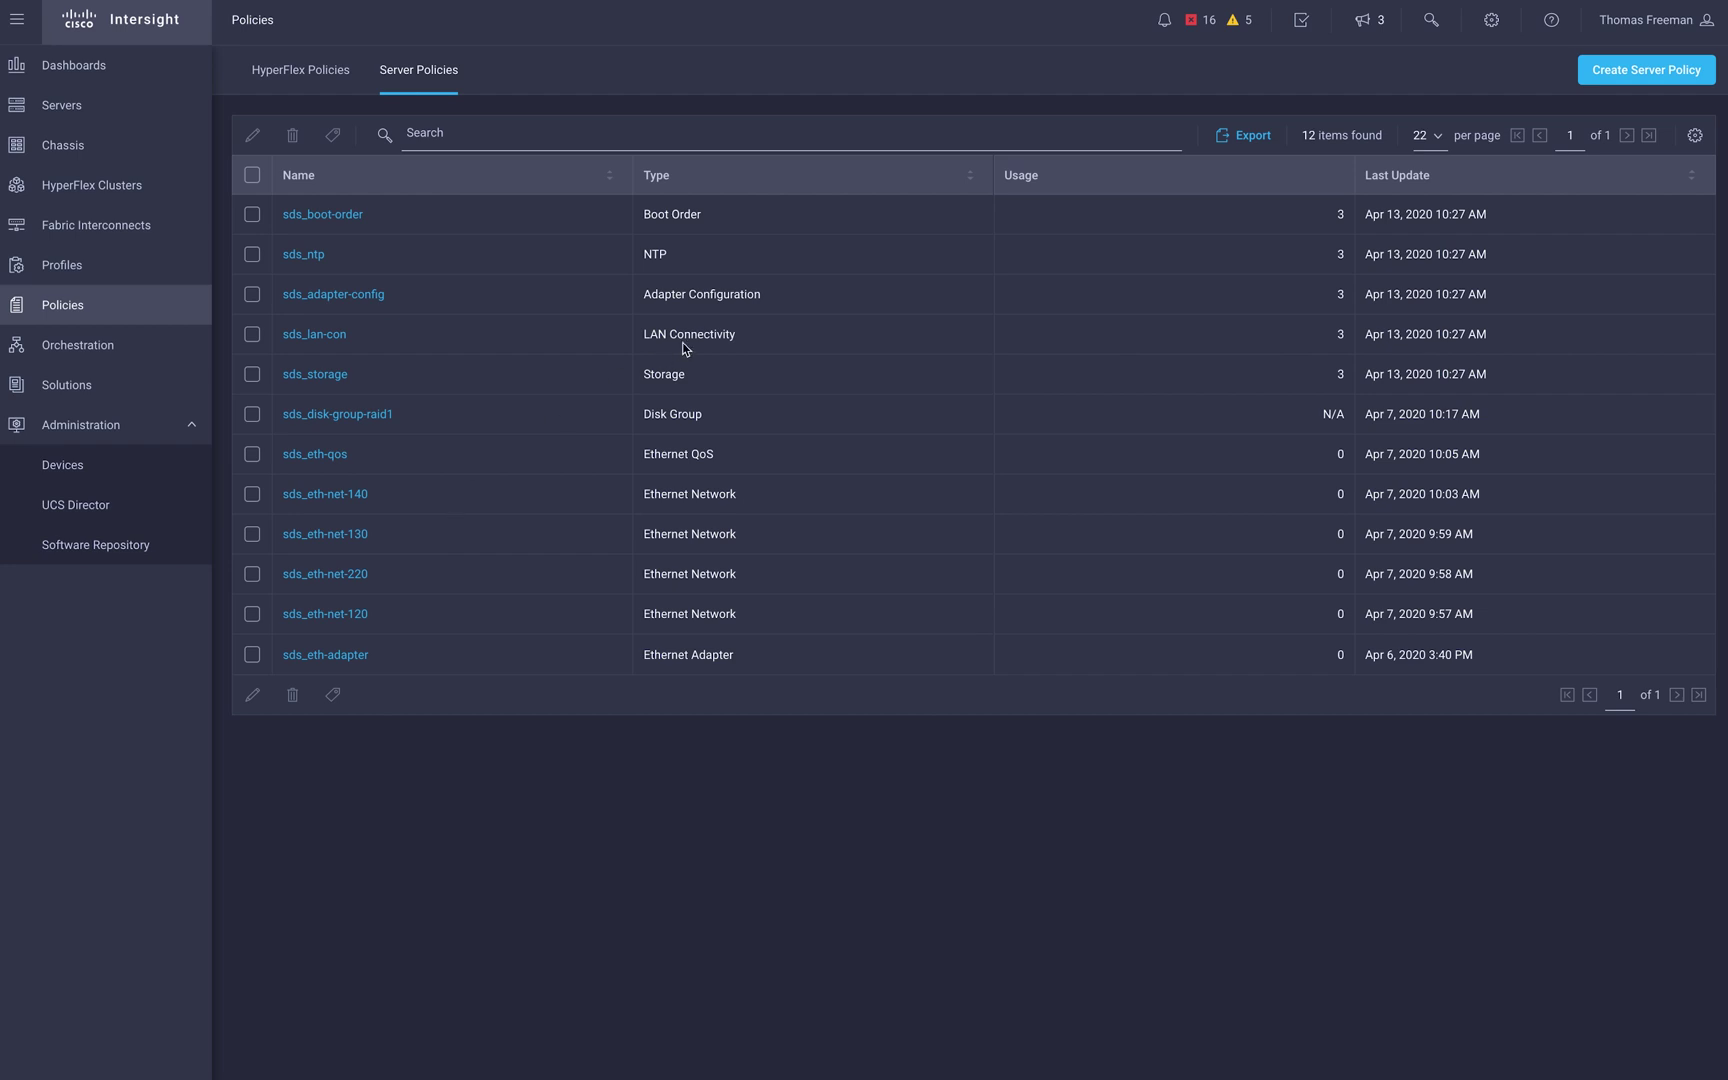
pyautogui.click(1610, 86)
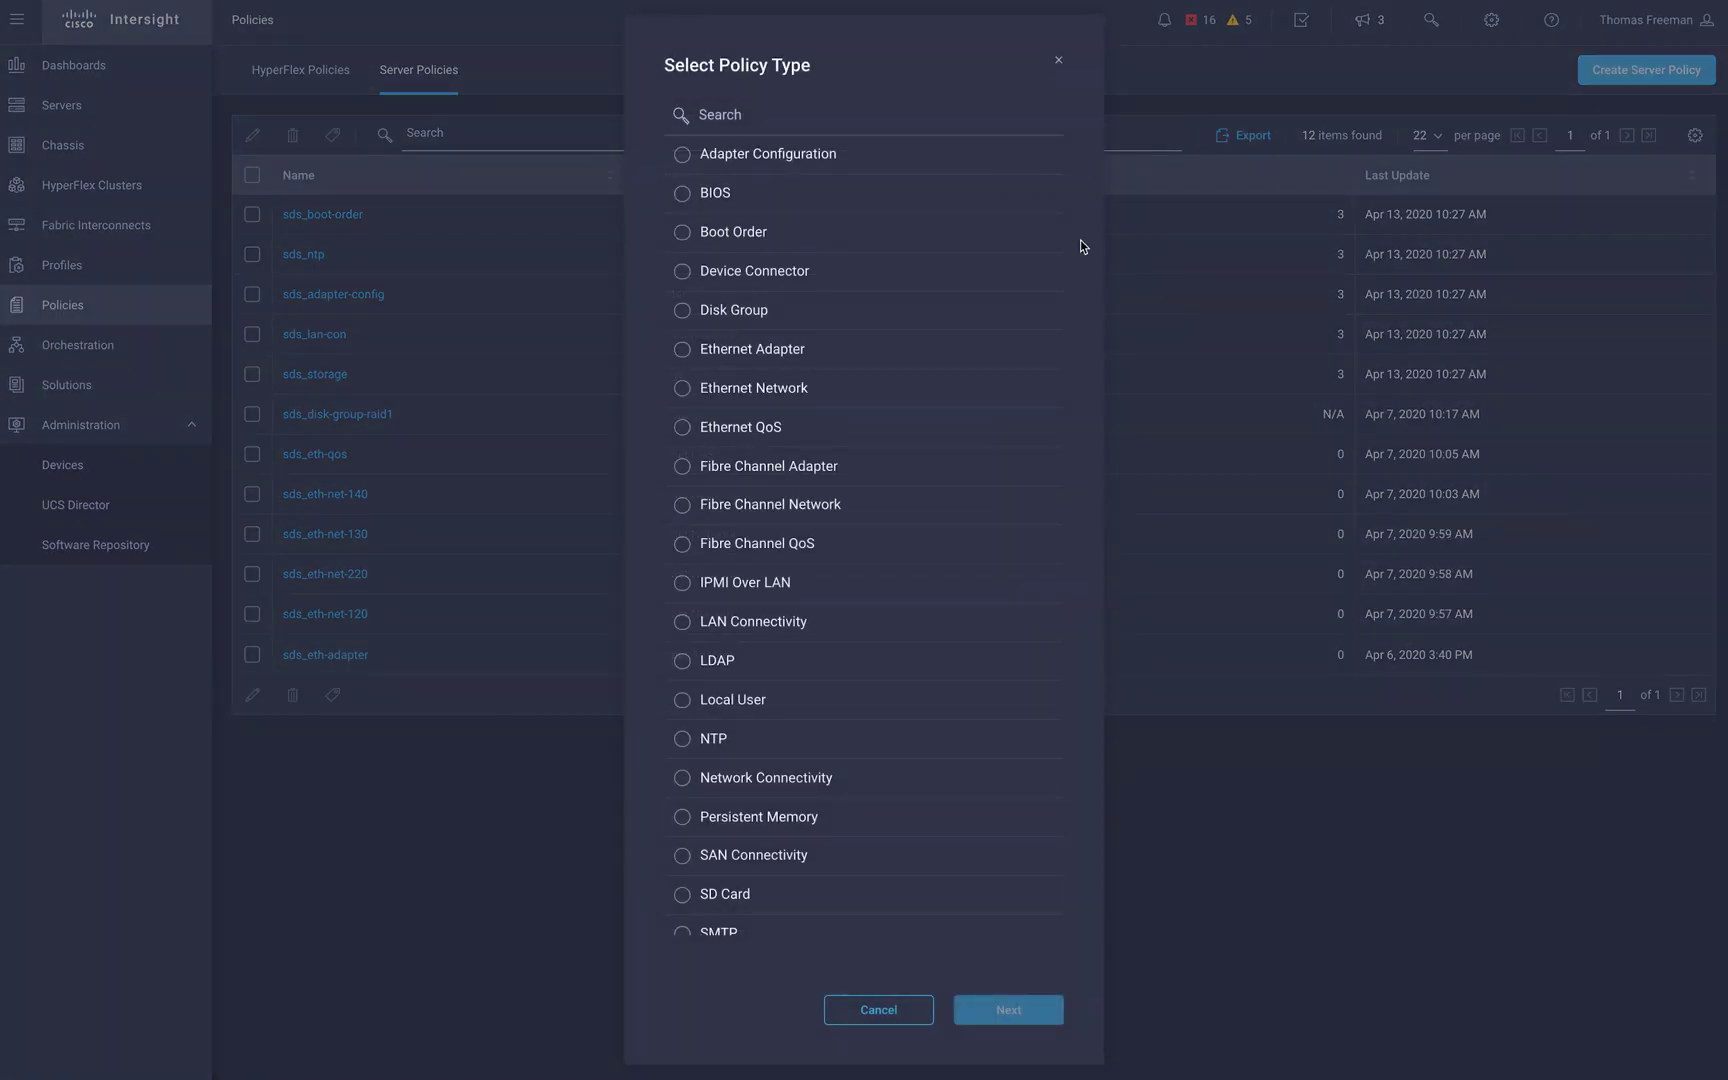
pyautogui.click(688, 199)
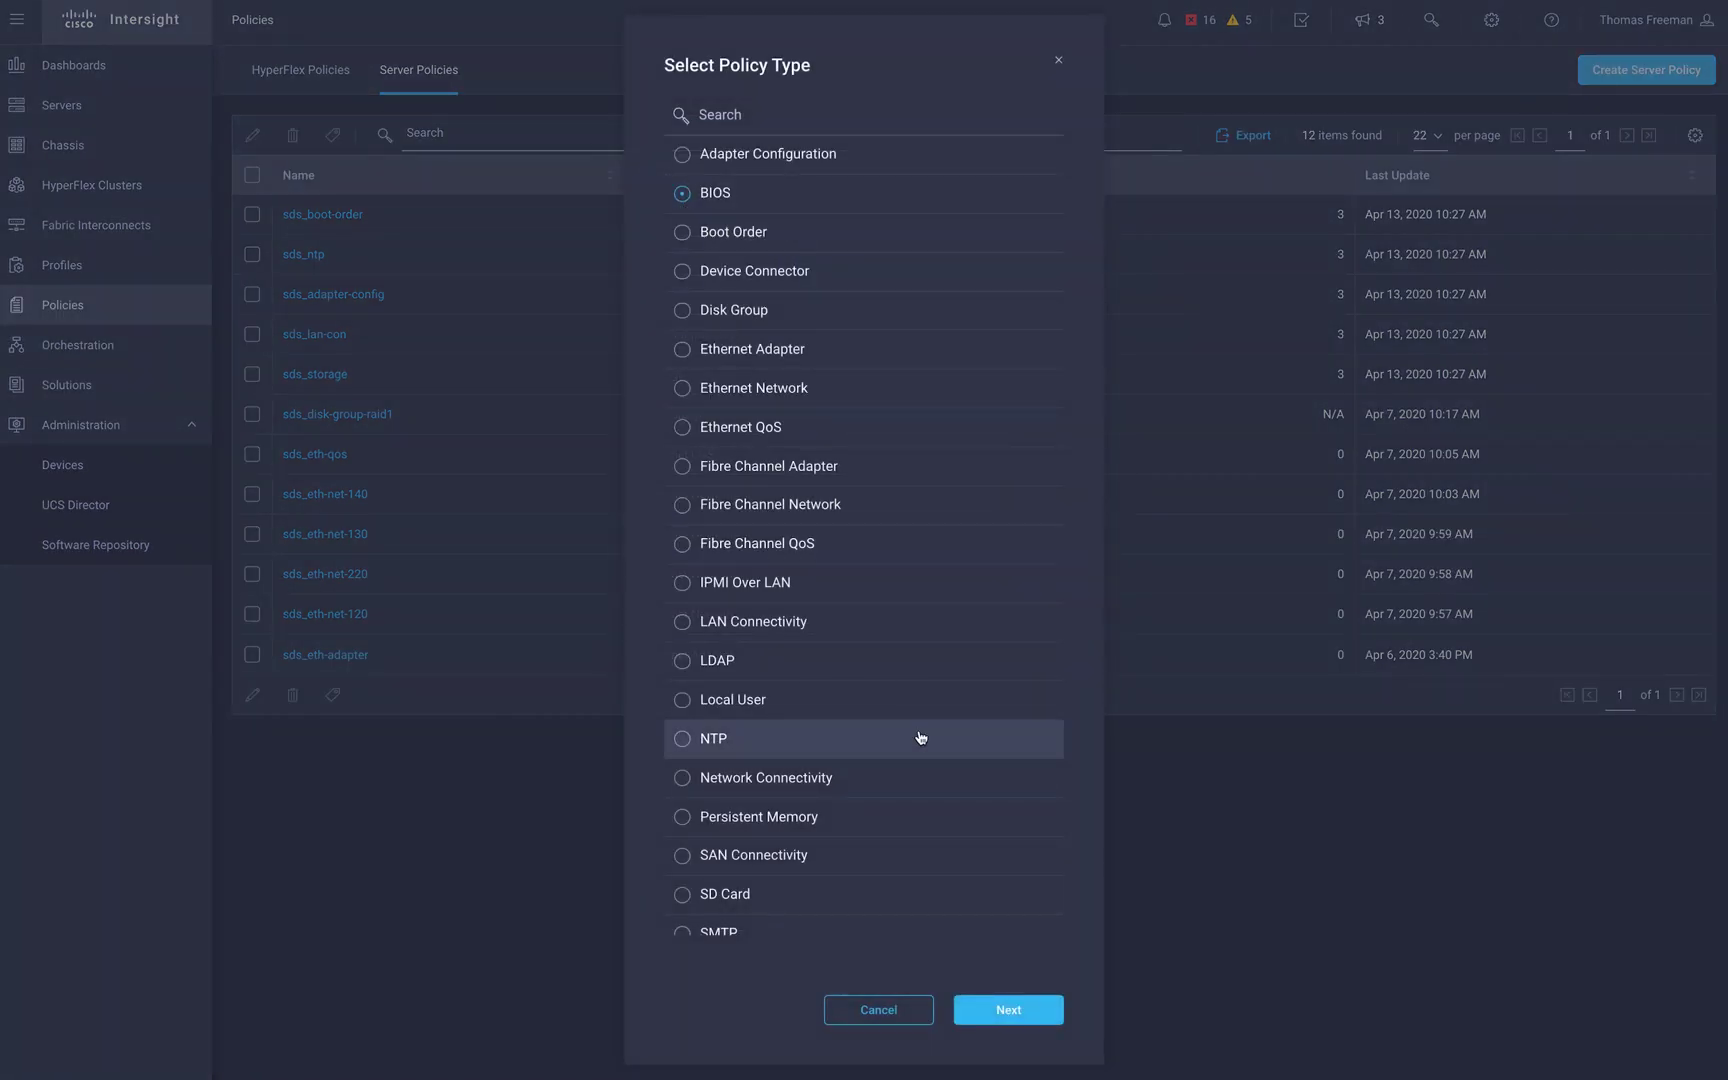
pyautogui.click(1022, 1010)
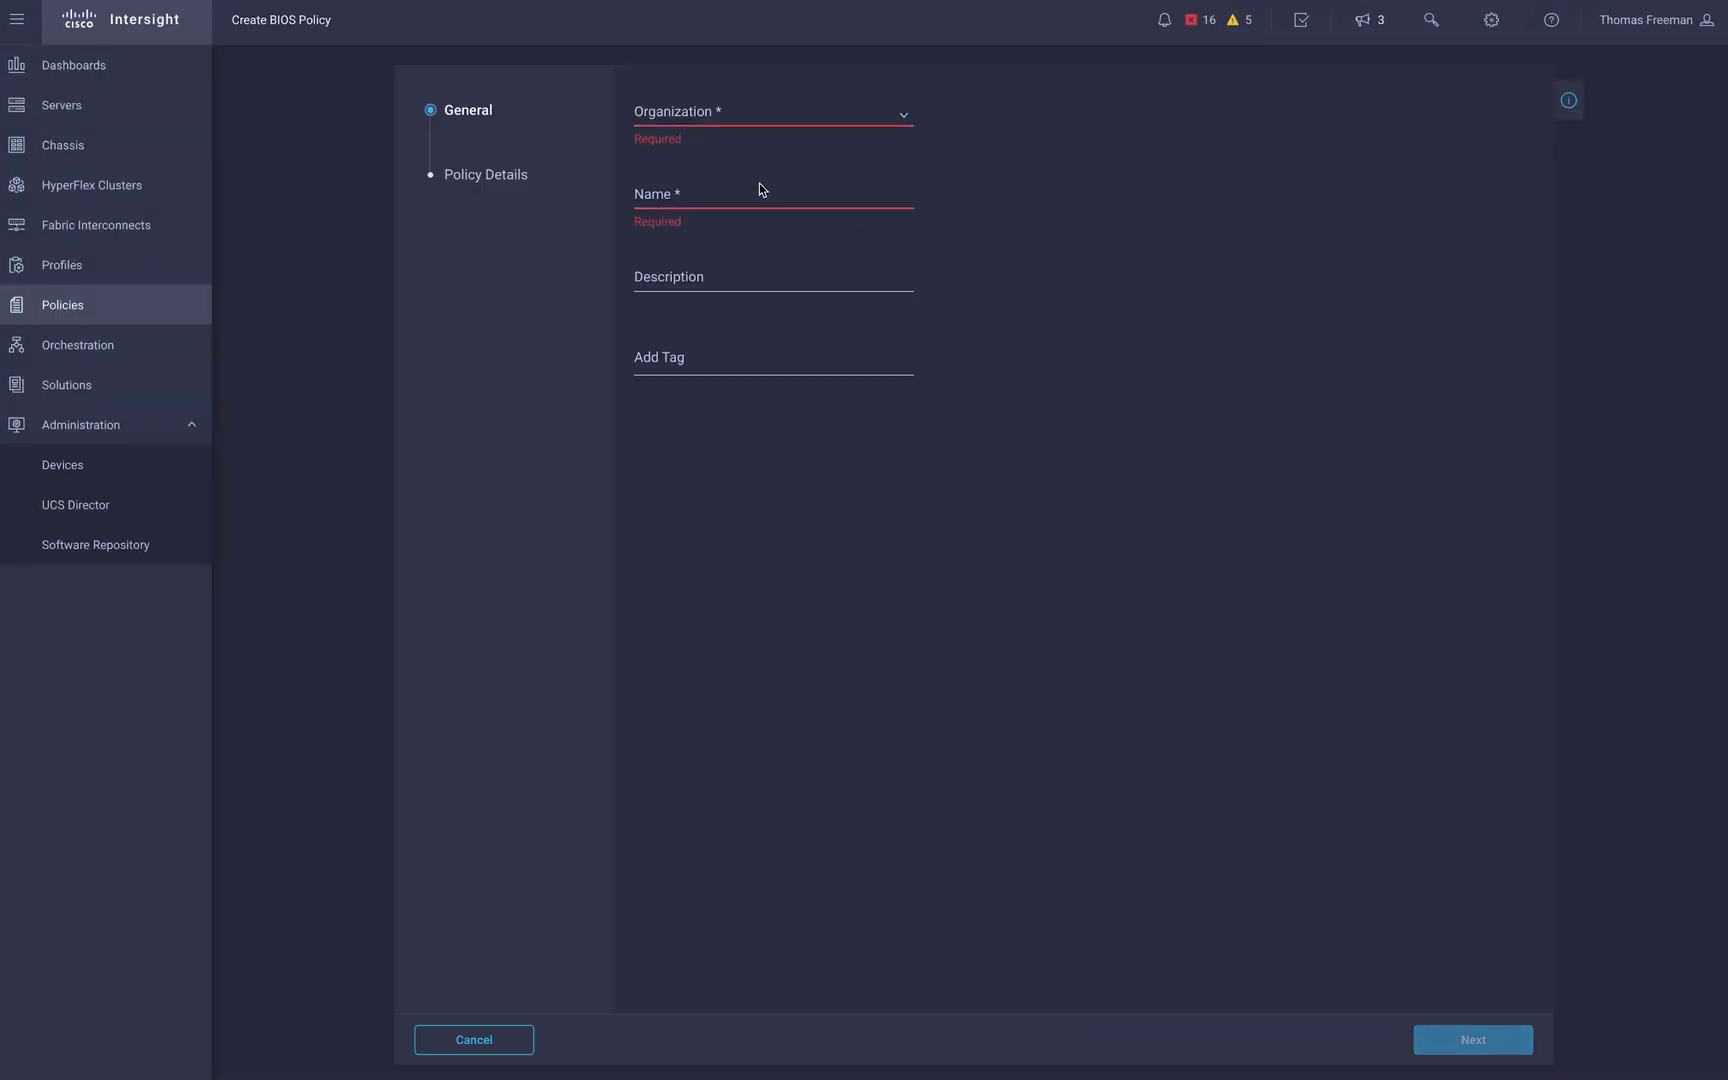
# - Assign the BIOS policy to the sds organization and name it bios-basic
pyautogui.click(730, 121)
pyautogui.click(670, 184)
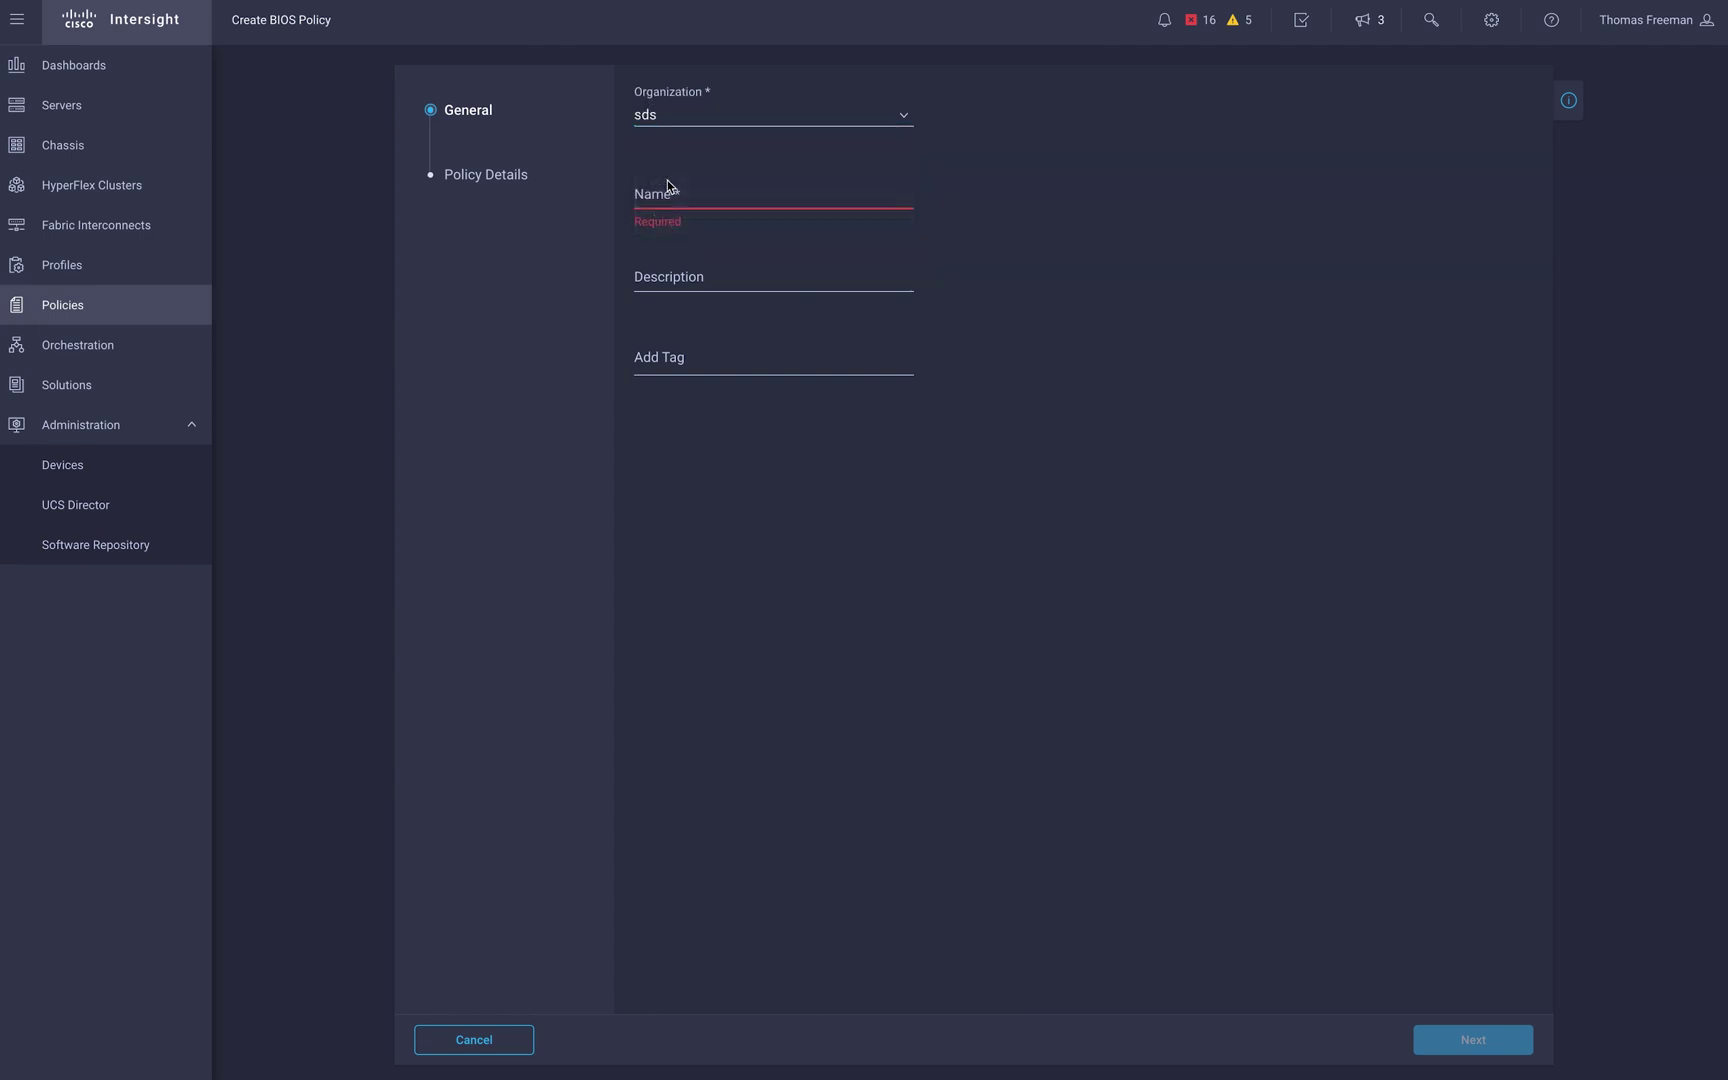
pyautogui.click(688, 198)
pyautogui.write('bio')
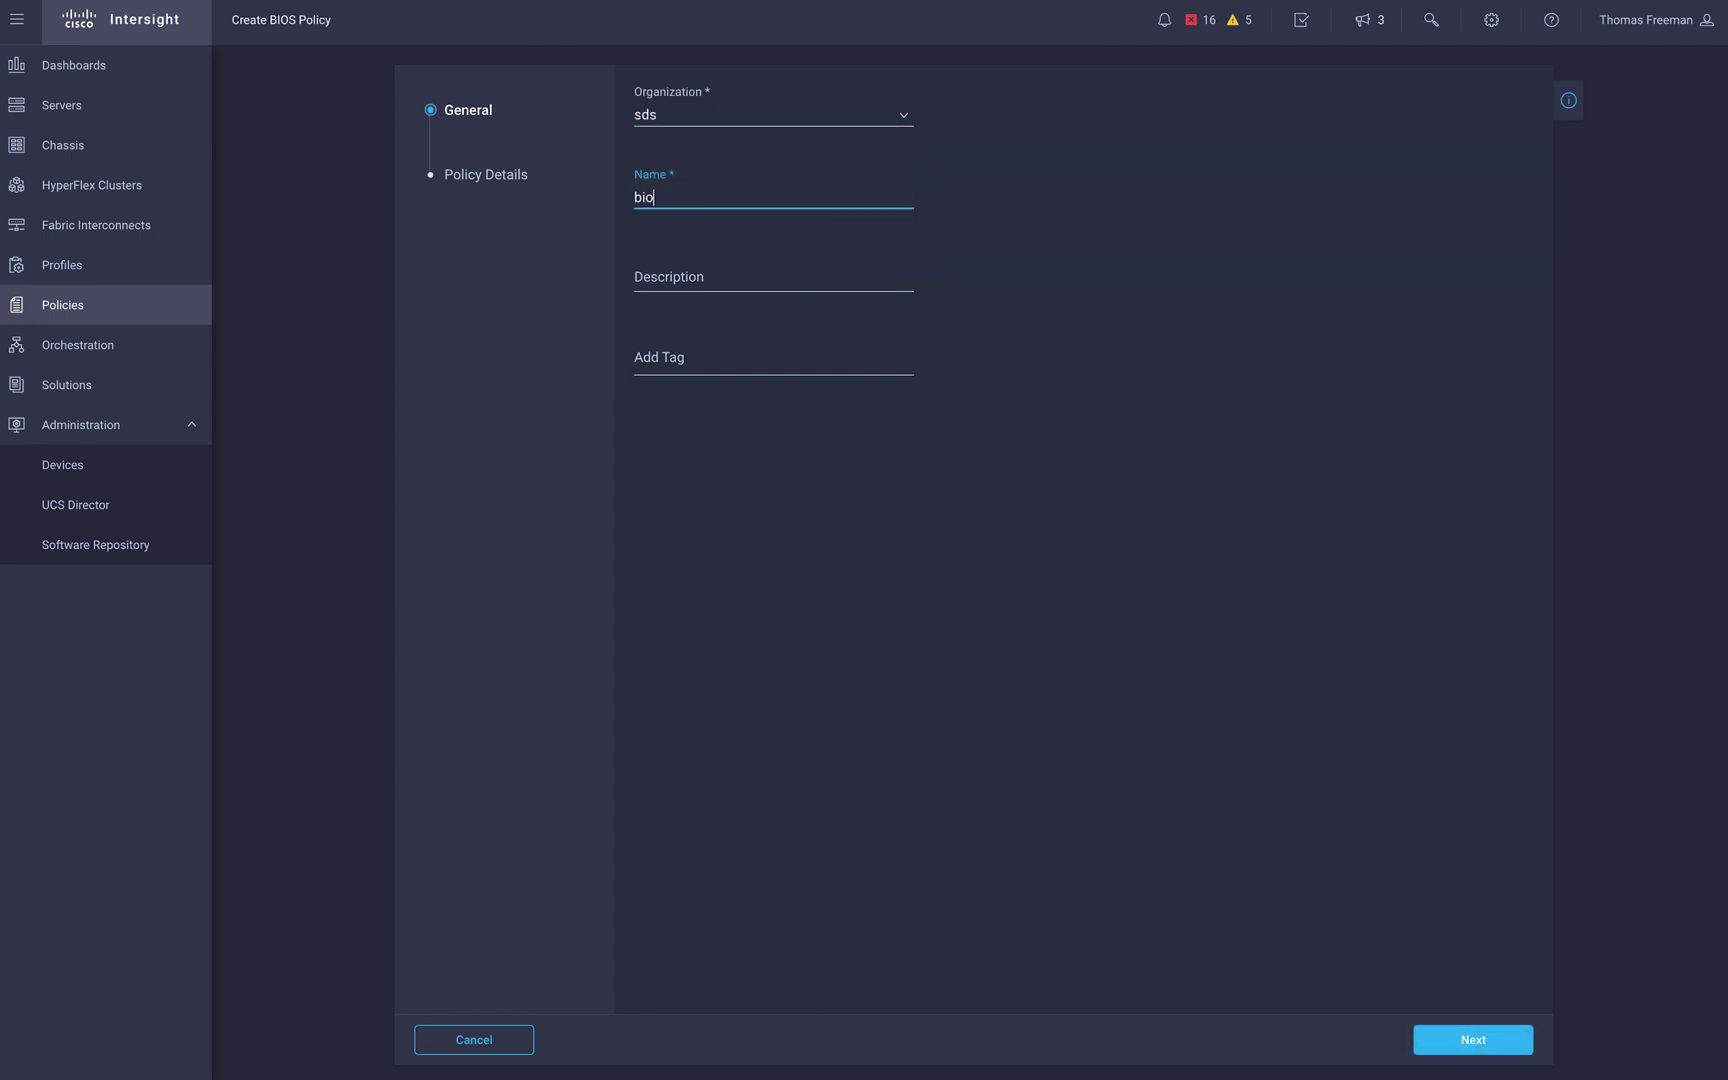
pyautogui.write('s-basic')
# - Look through the BIOS policy's Memory and Power And Performance settings, and cancel the policy's creation
pyautogui.click(1462, 1044)
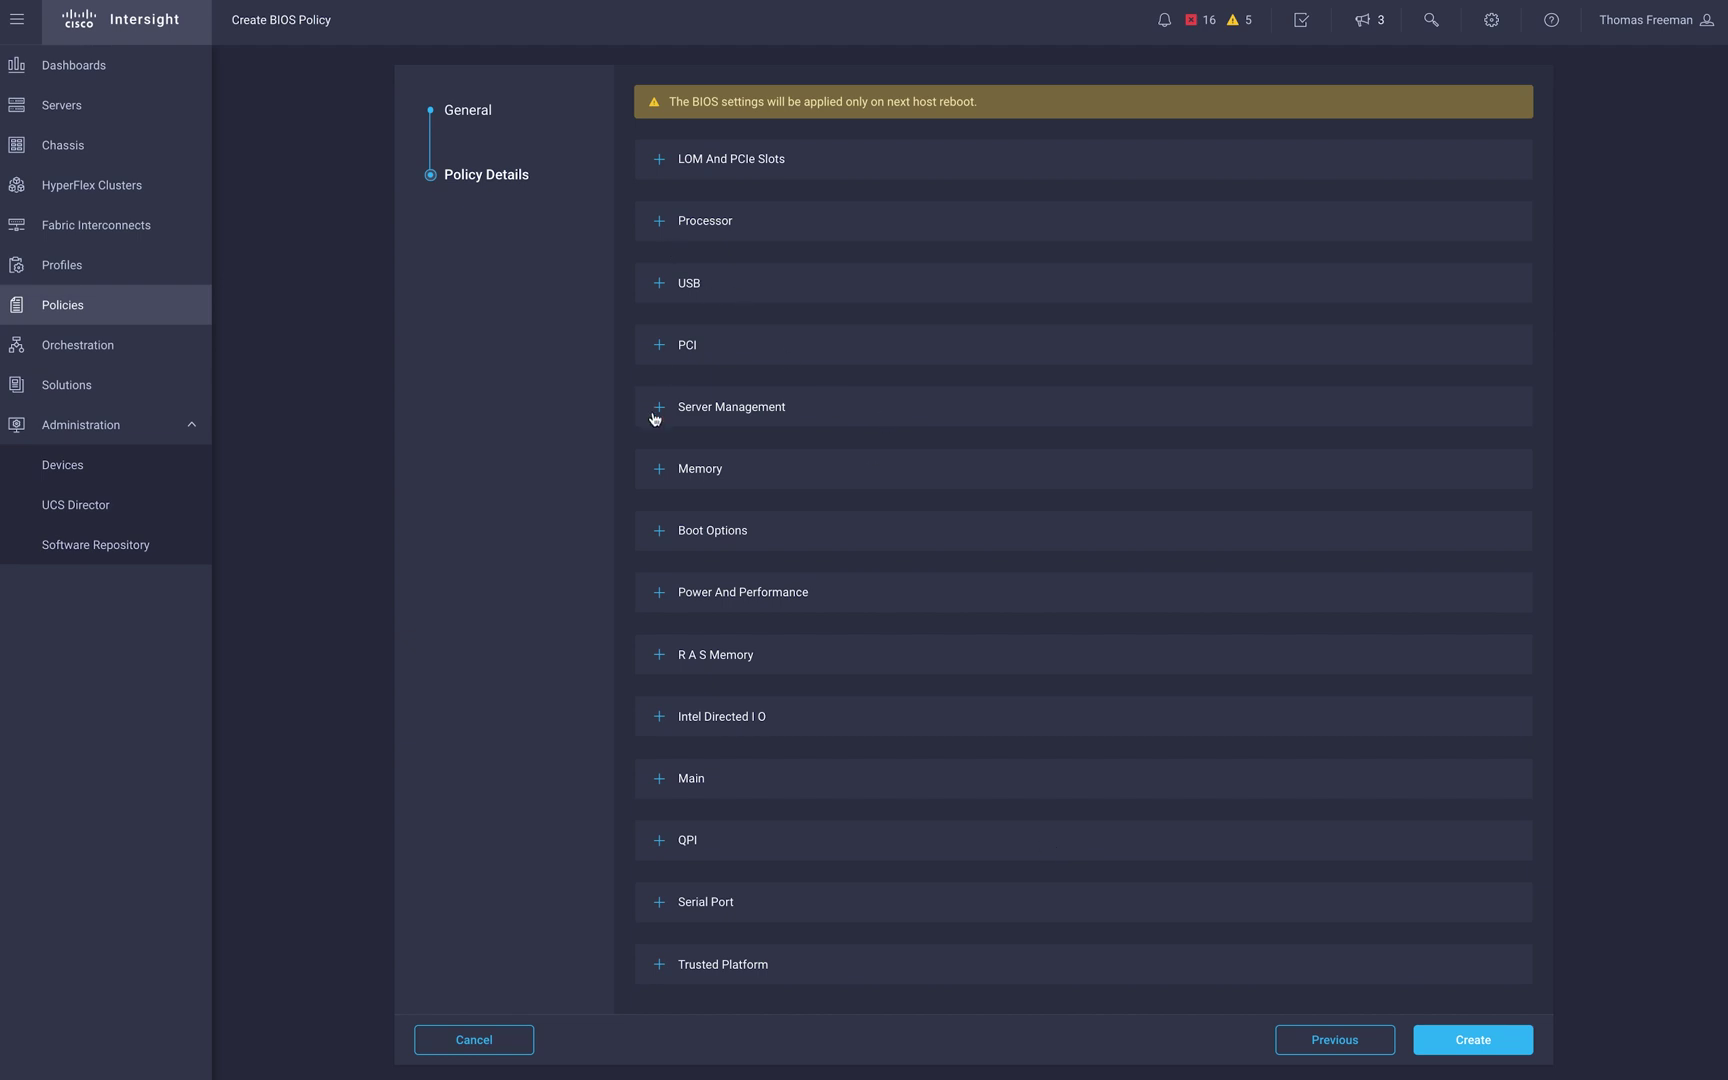
pyautogui.click(659, 595)
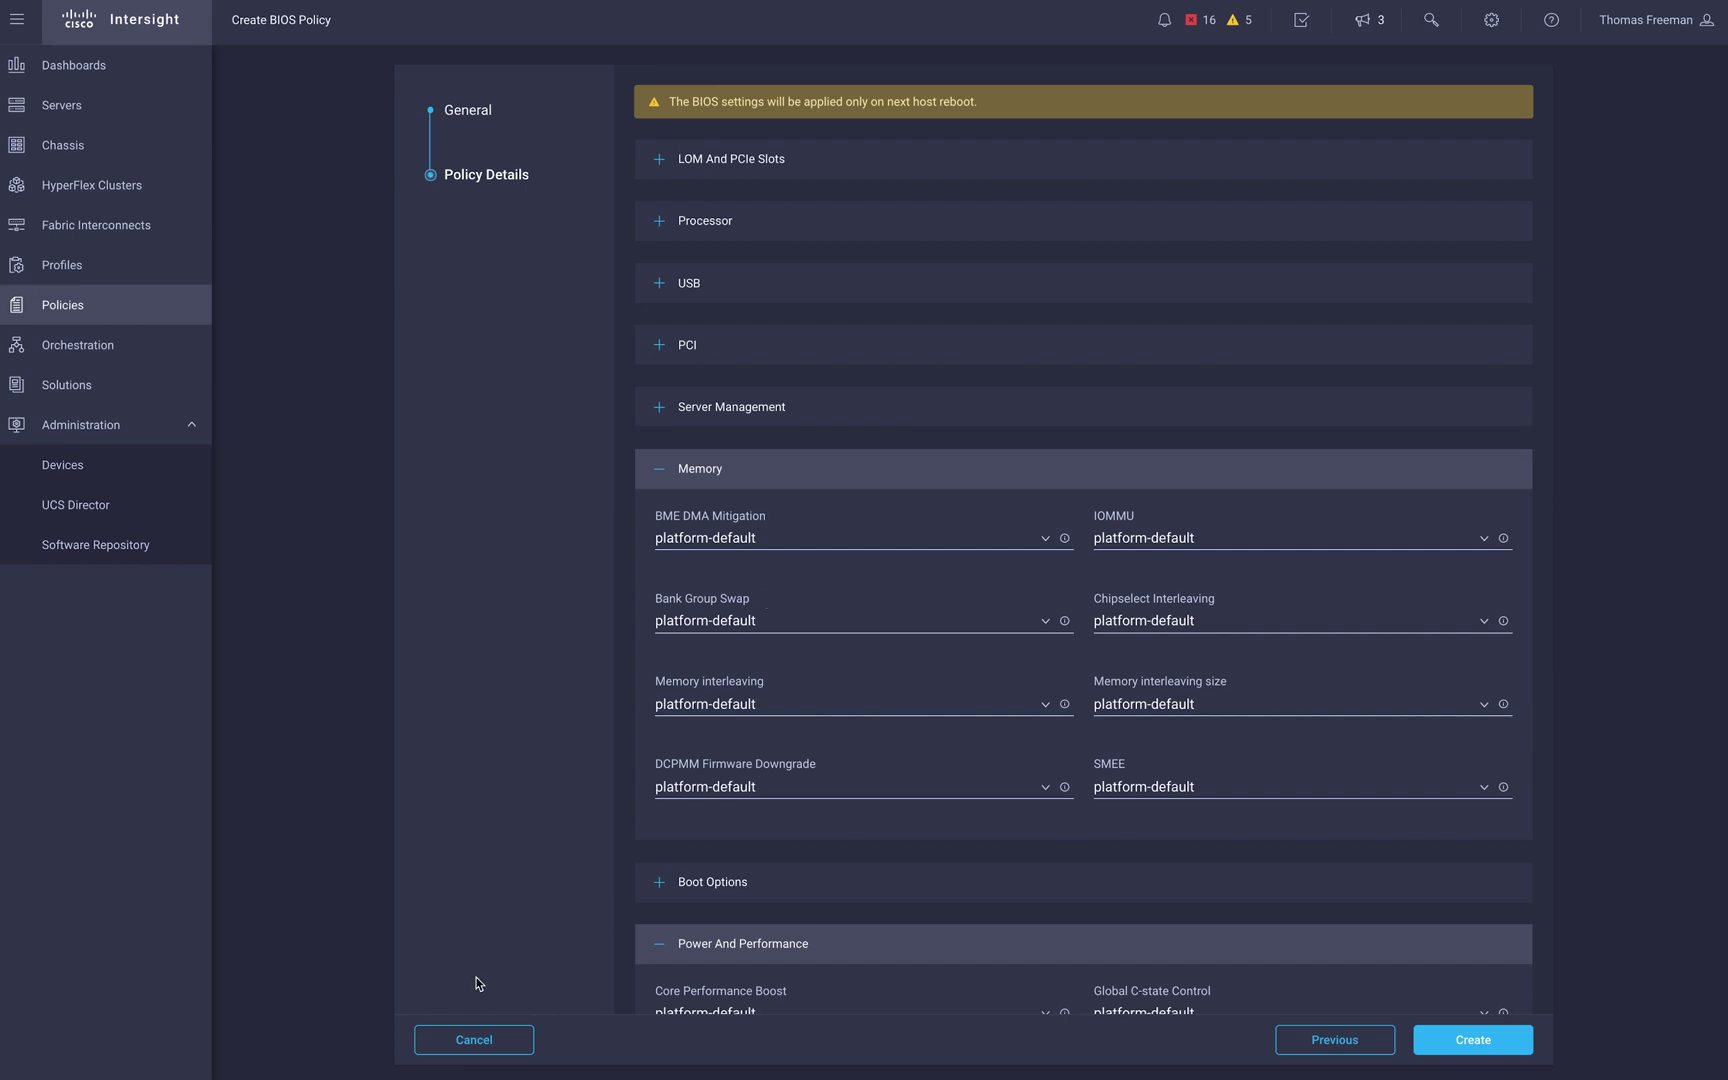
pyautogui.click(466, 1041)
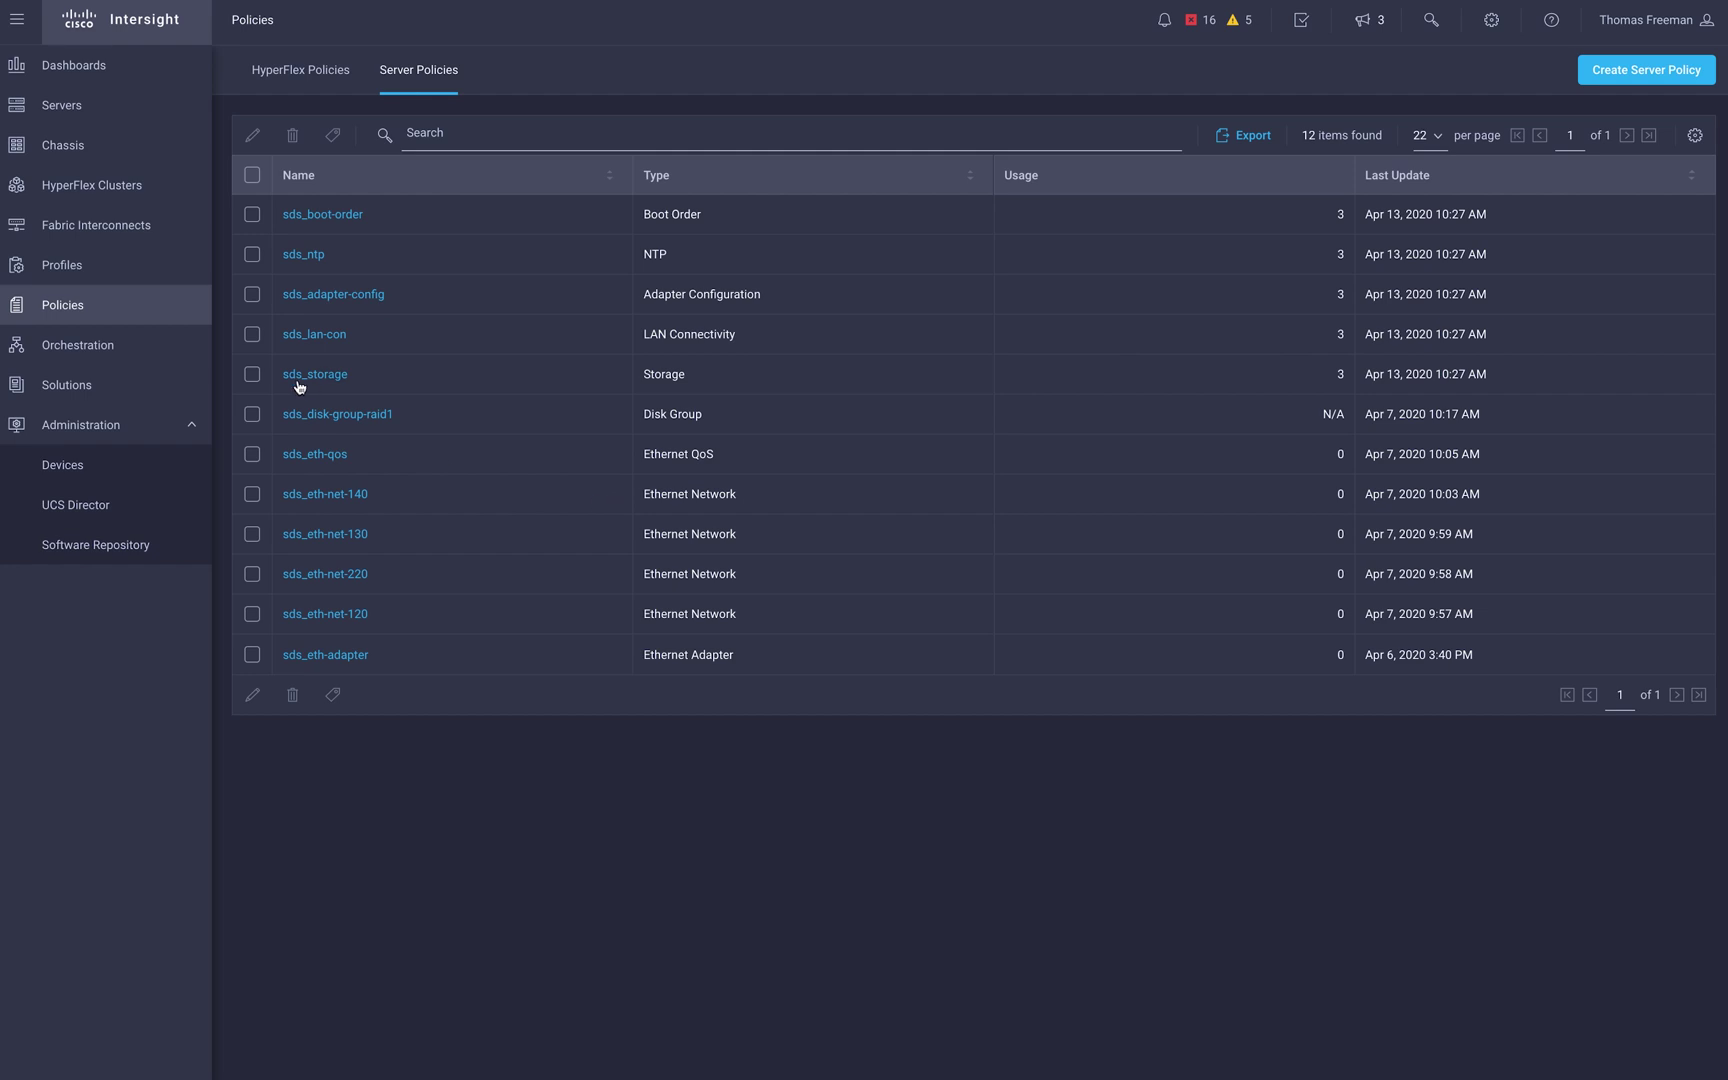
# - Create a server profile named test-profile in the sds organization and proceed to its server configuration
pyautogui.click(80, 273)
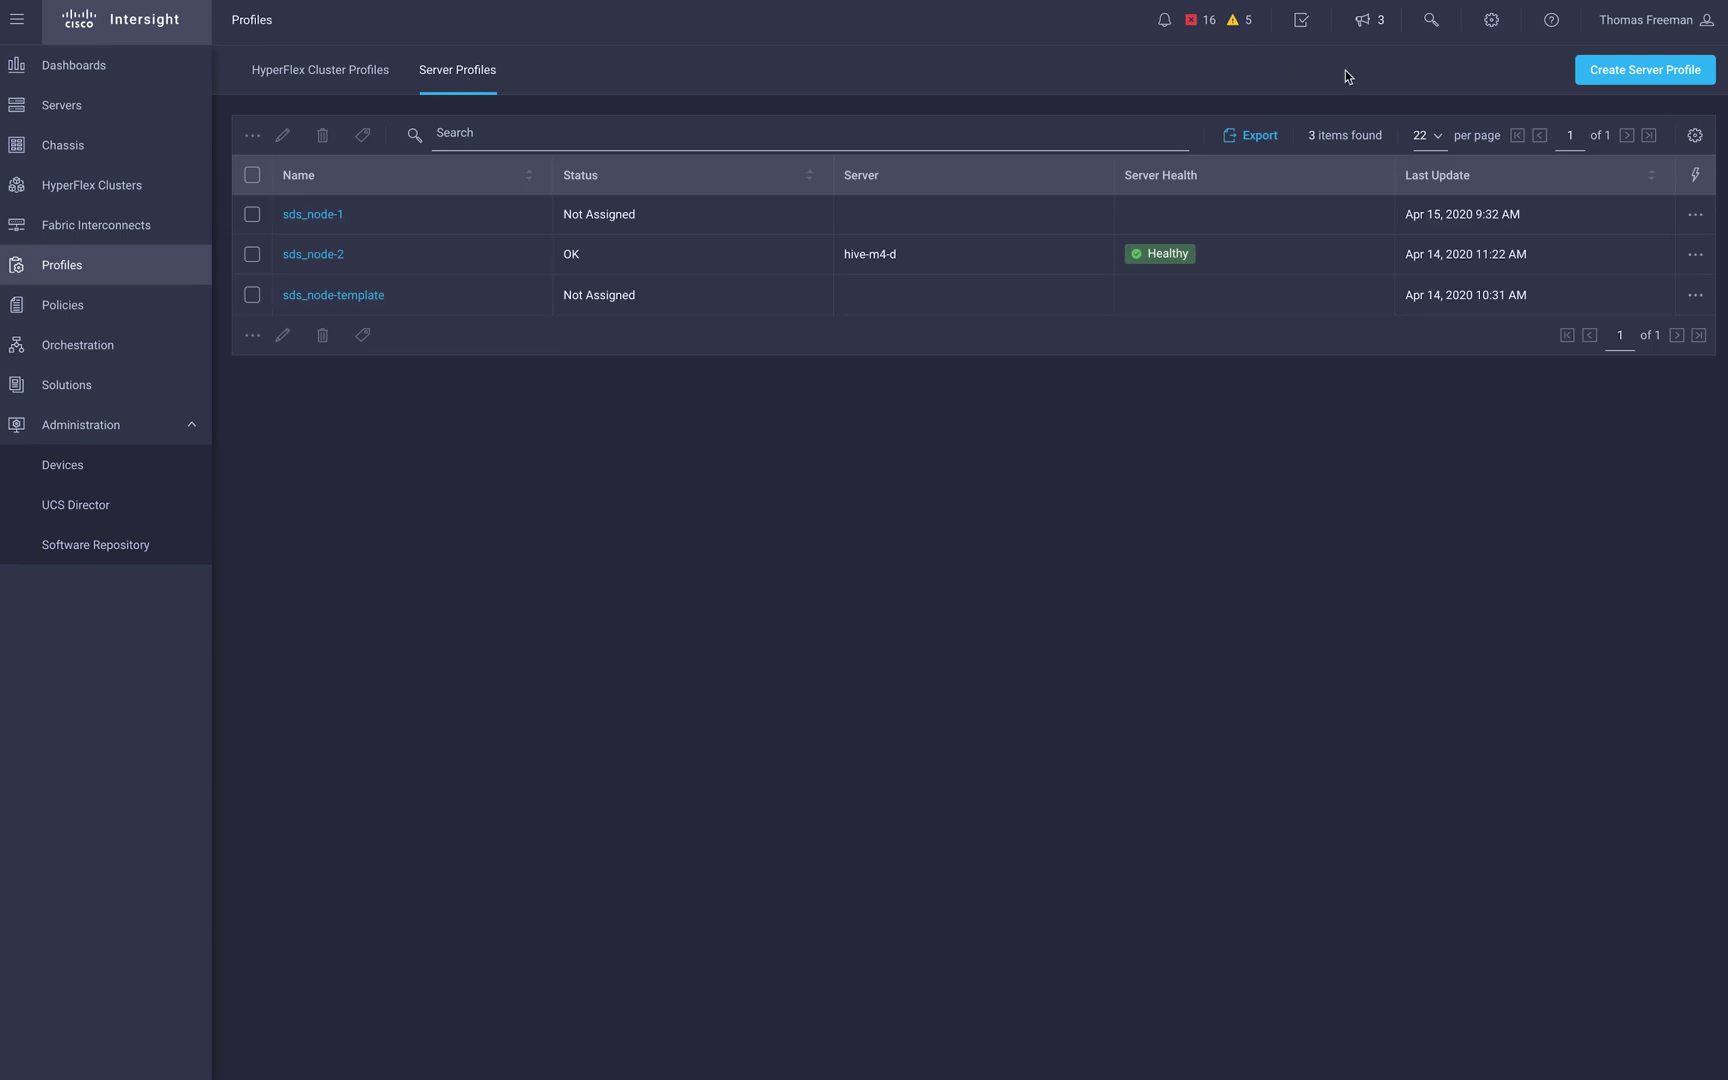
pyautogui.click(1610, 76)
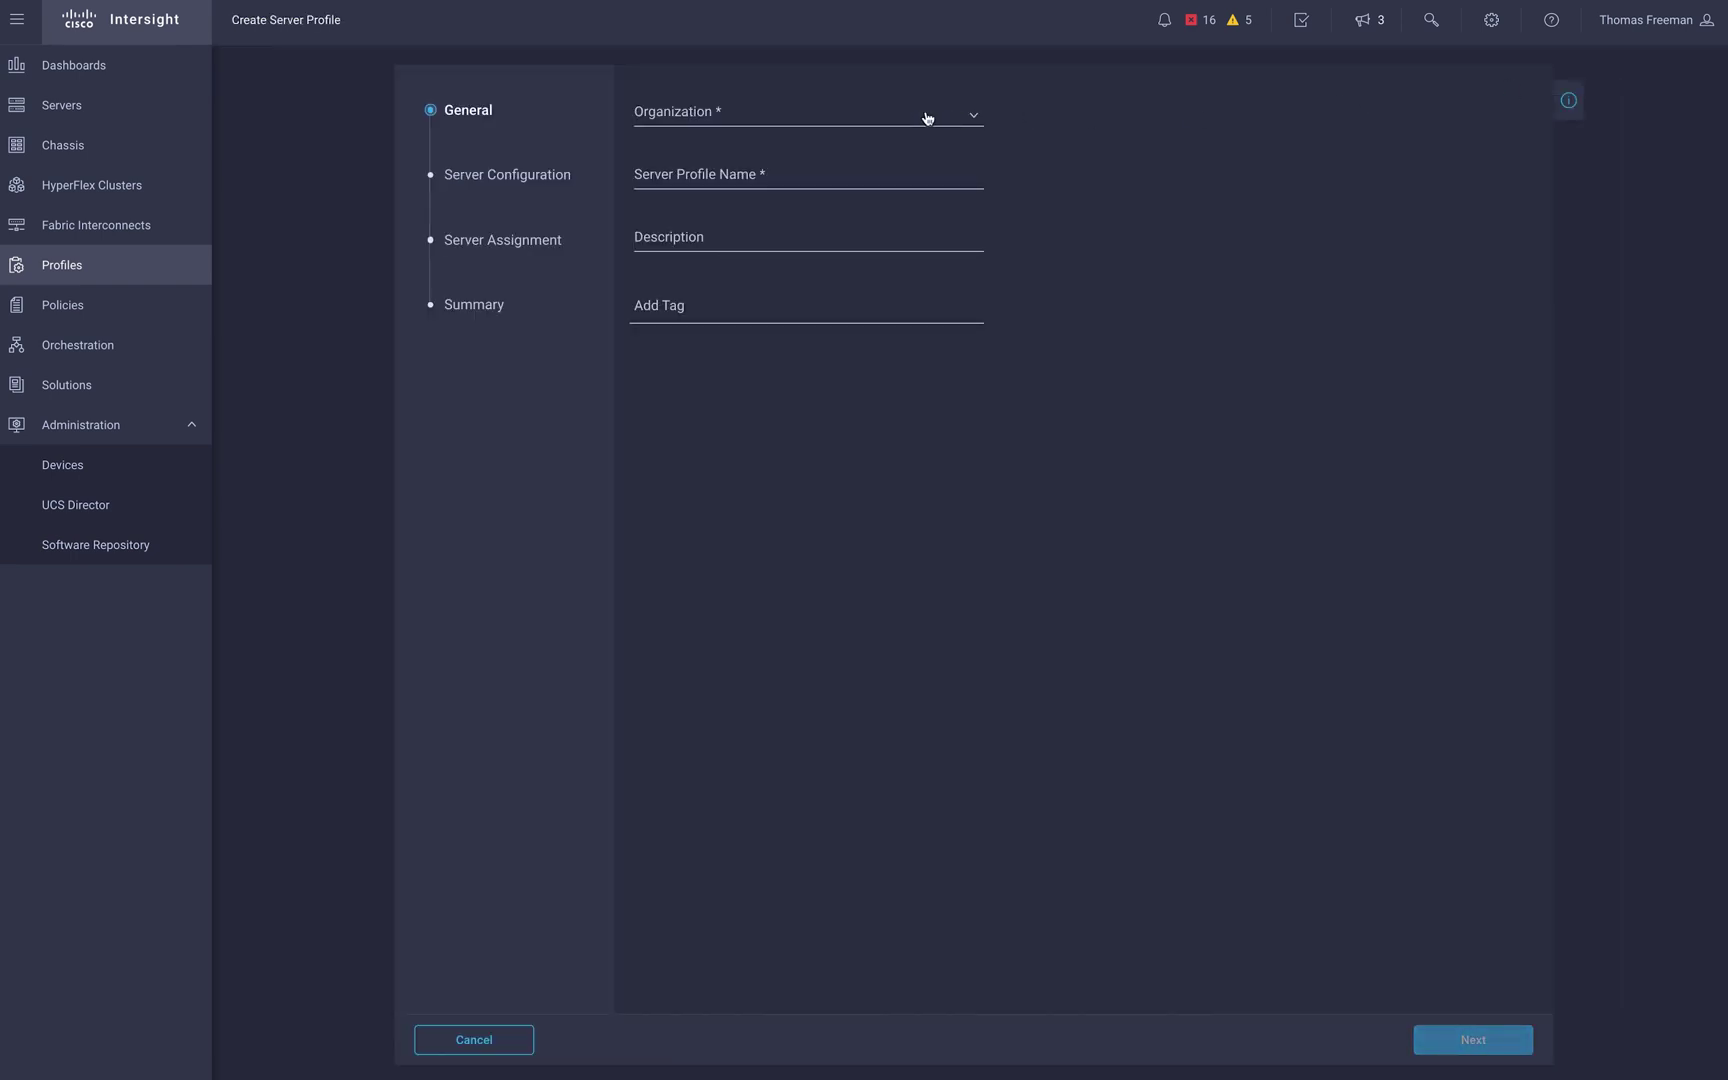
pyautogui.click(895, 118)
pyautogui.click(730, 175)
pyautogui.click(712, 175)
pyautogui.write('test-')
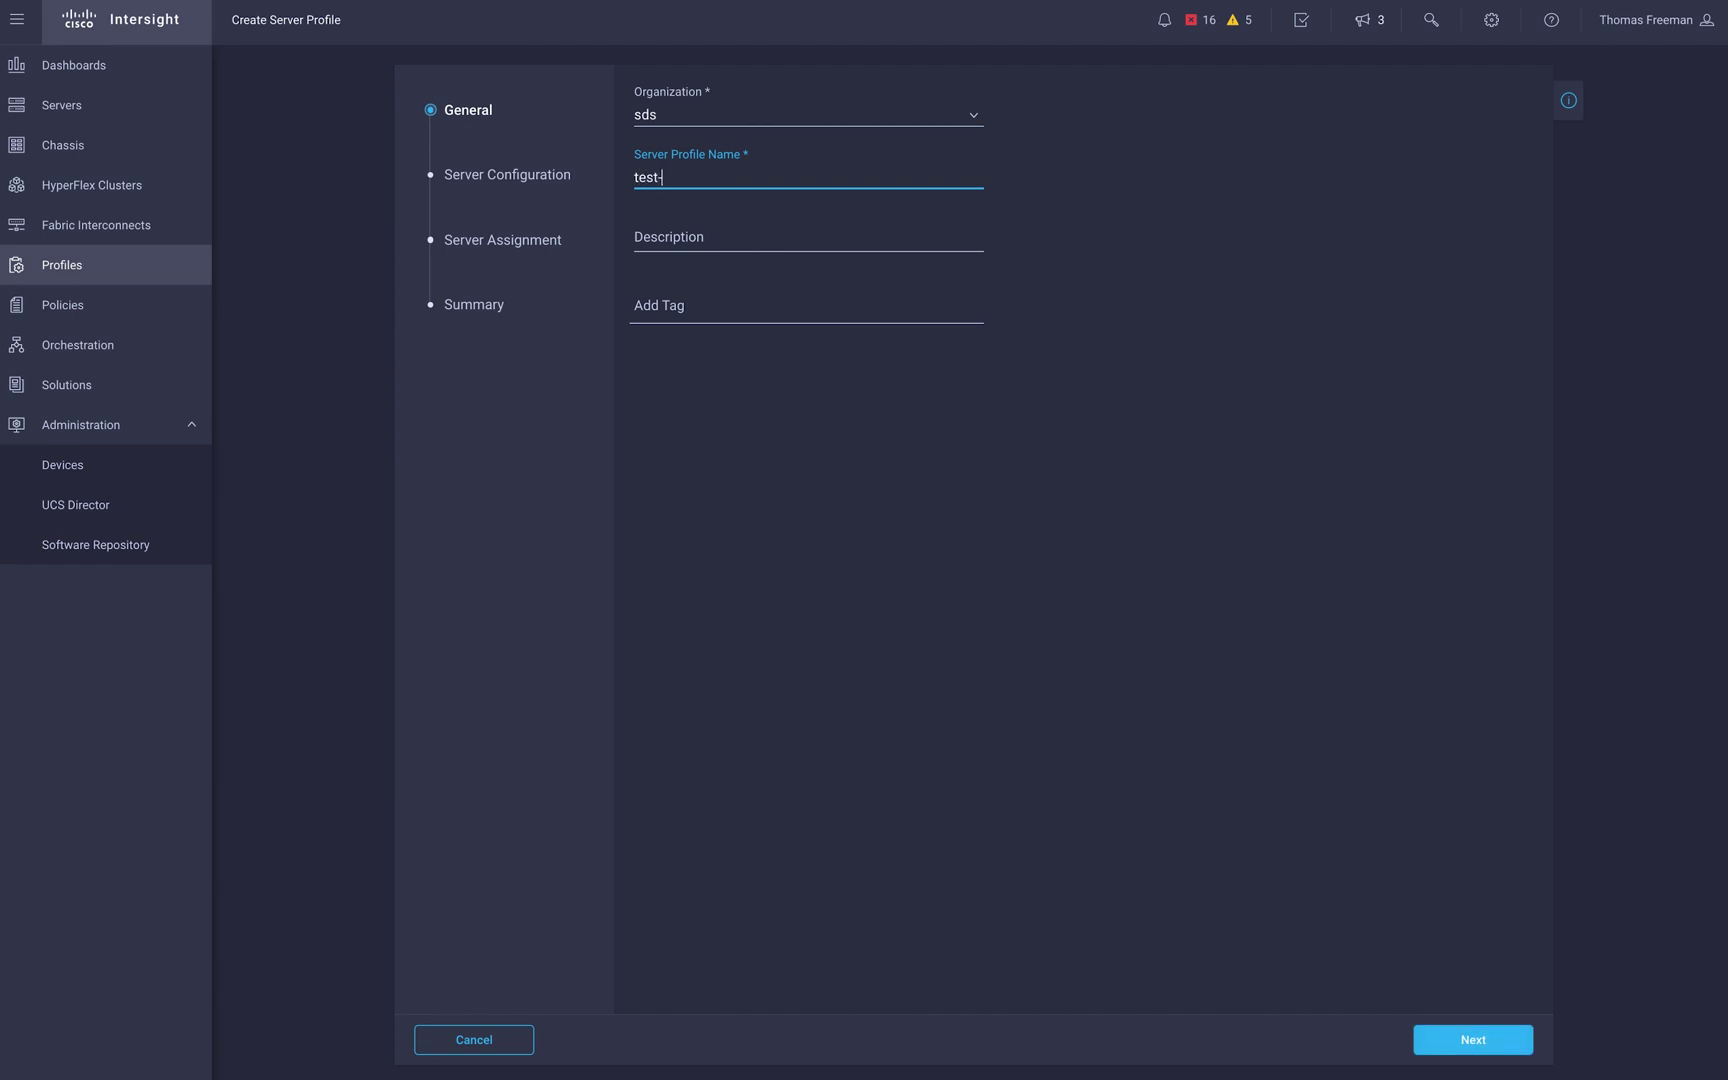
pyautogui.write('profile')
pyautogui.click(1450, 1046)
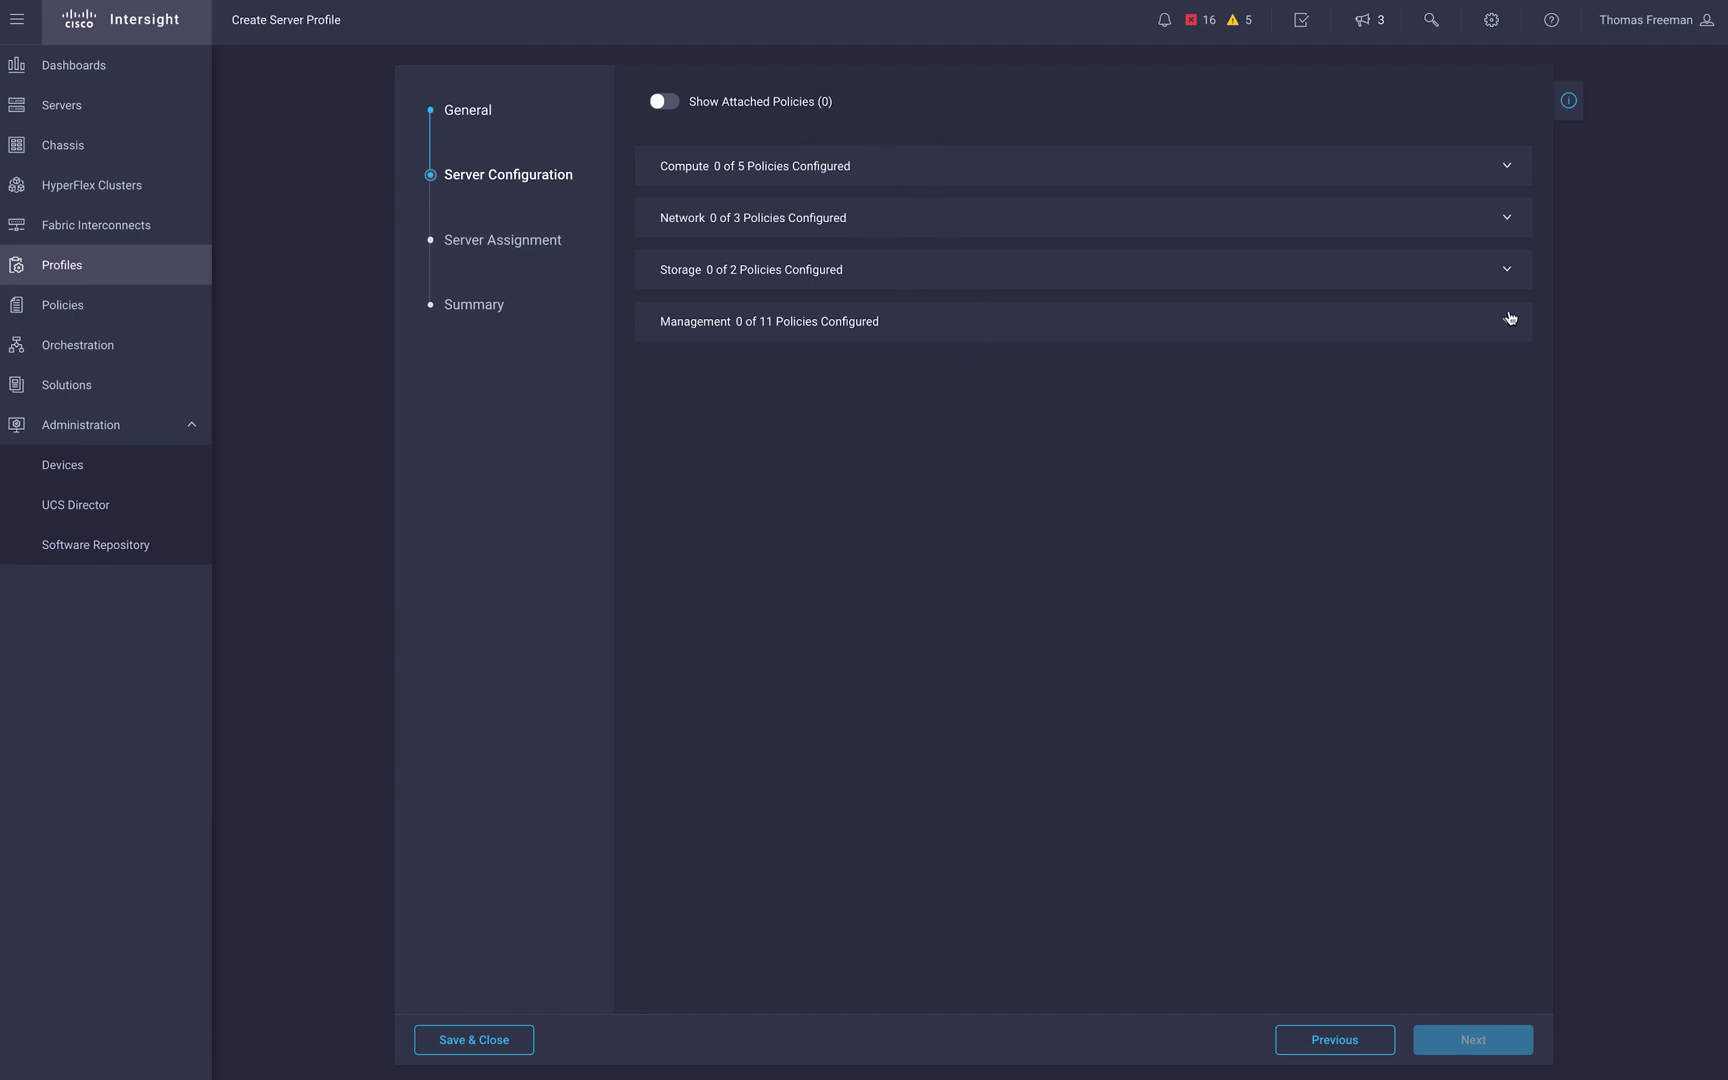
# - Check which BIOS policies are available among the profile's compute policies
pyautogui.click(1507, 167)
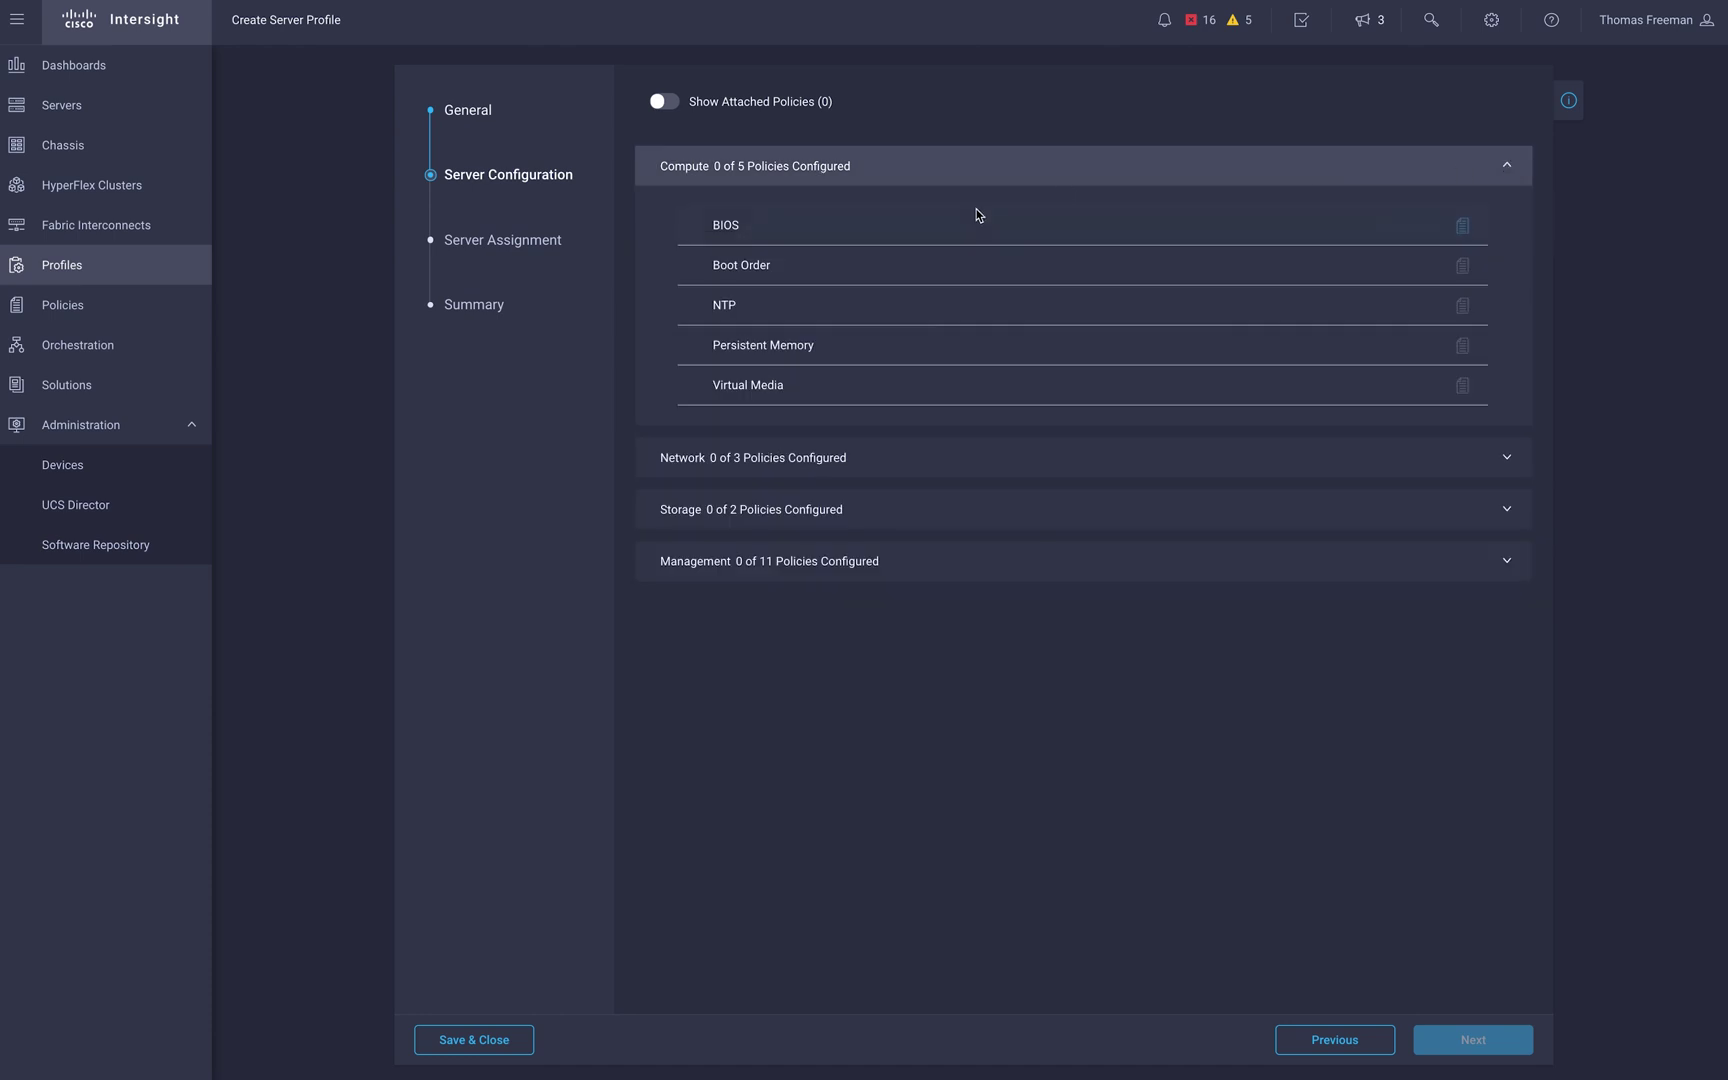
pyautogui.click(1407, 226)
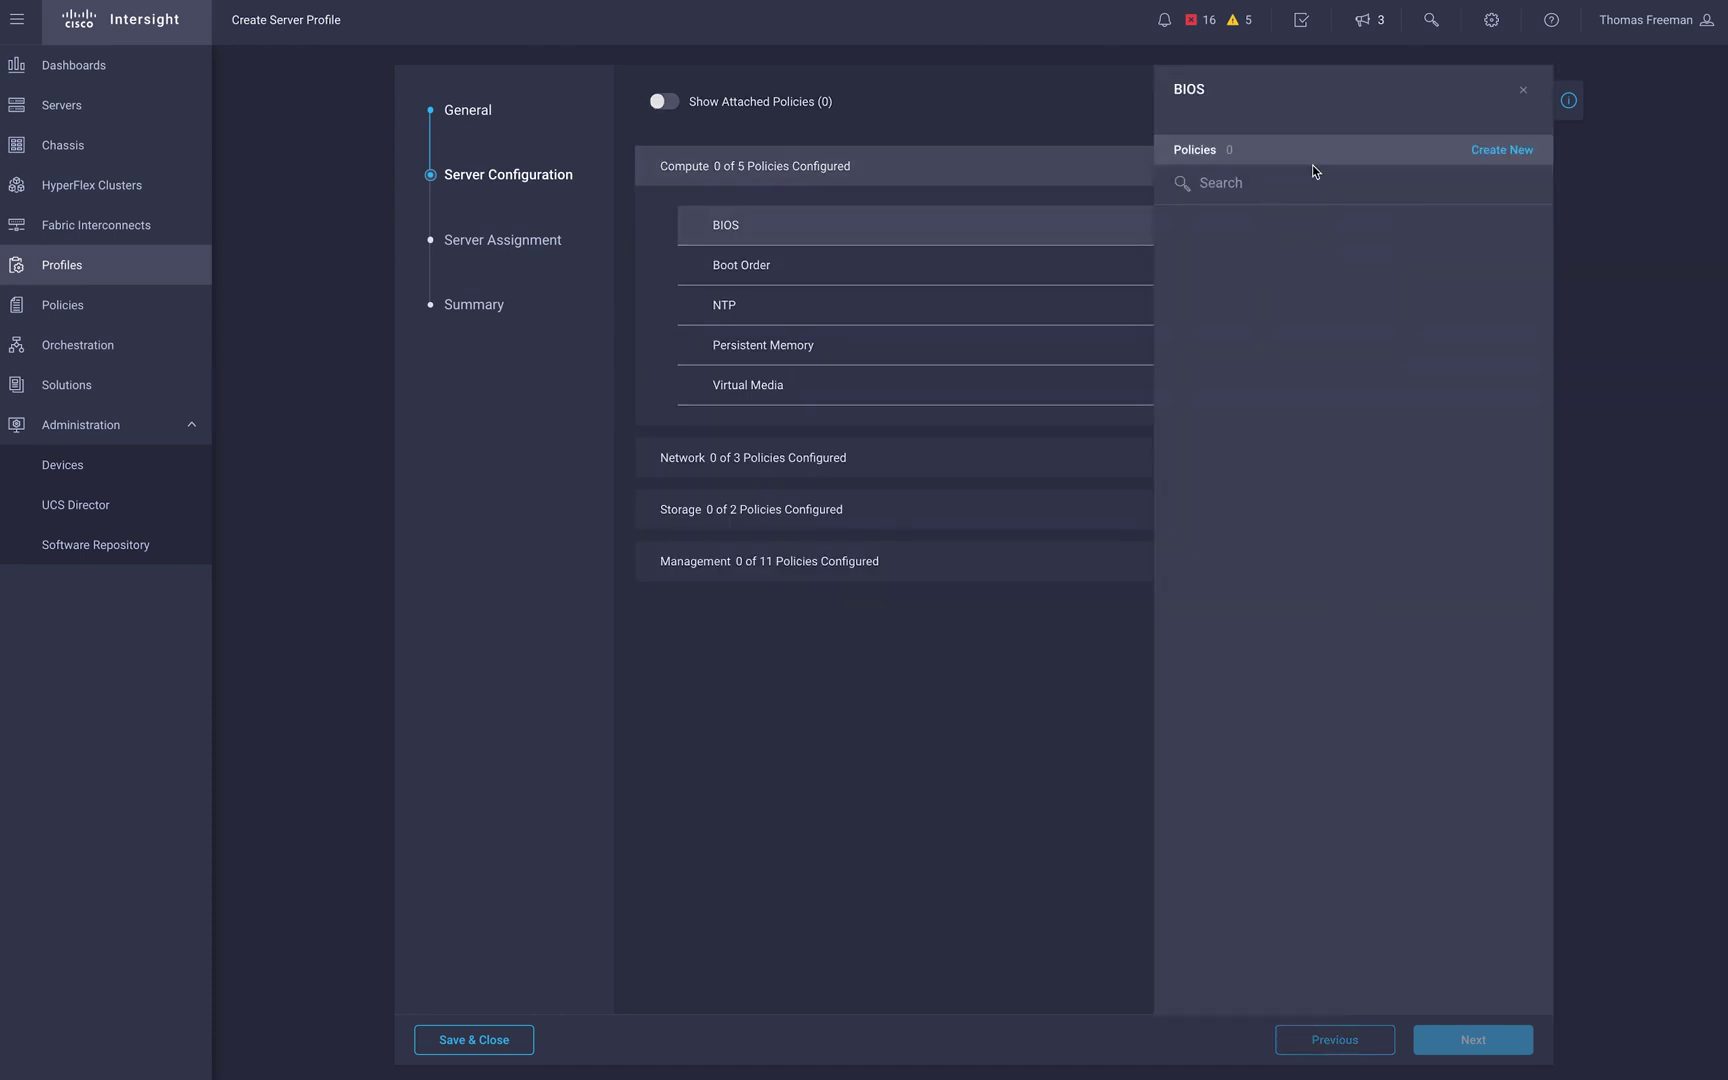
pyautogui.click(1525, 93)
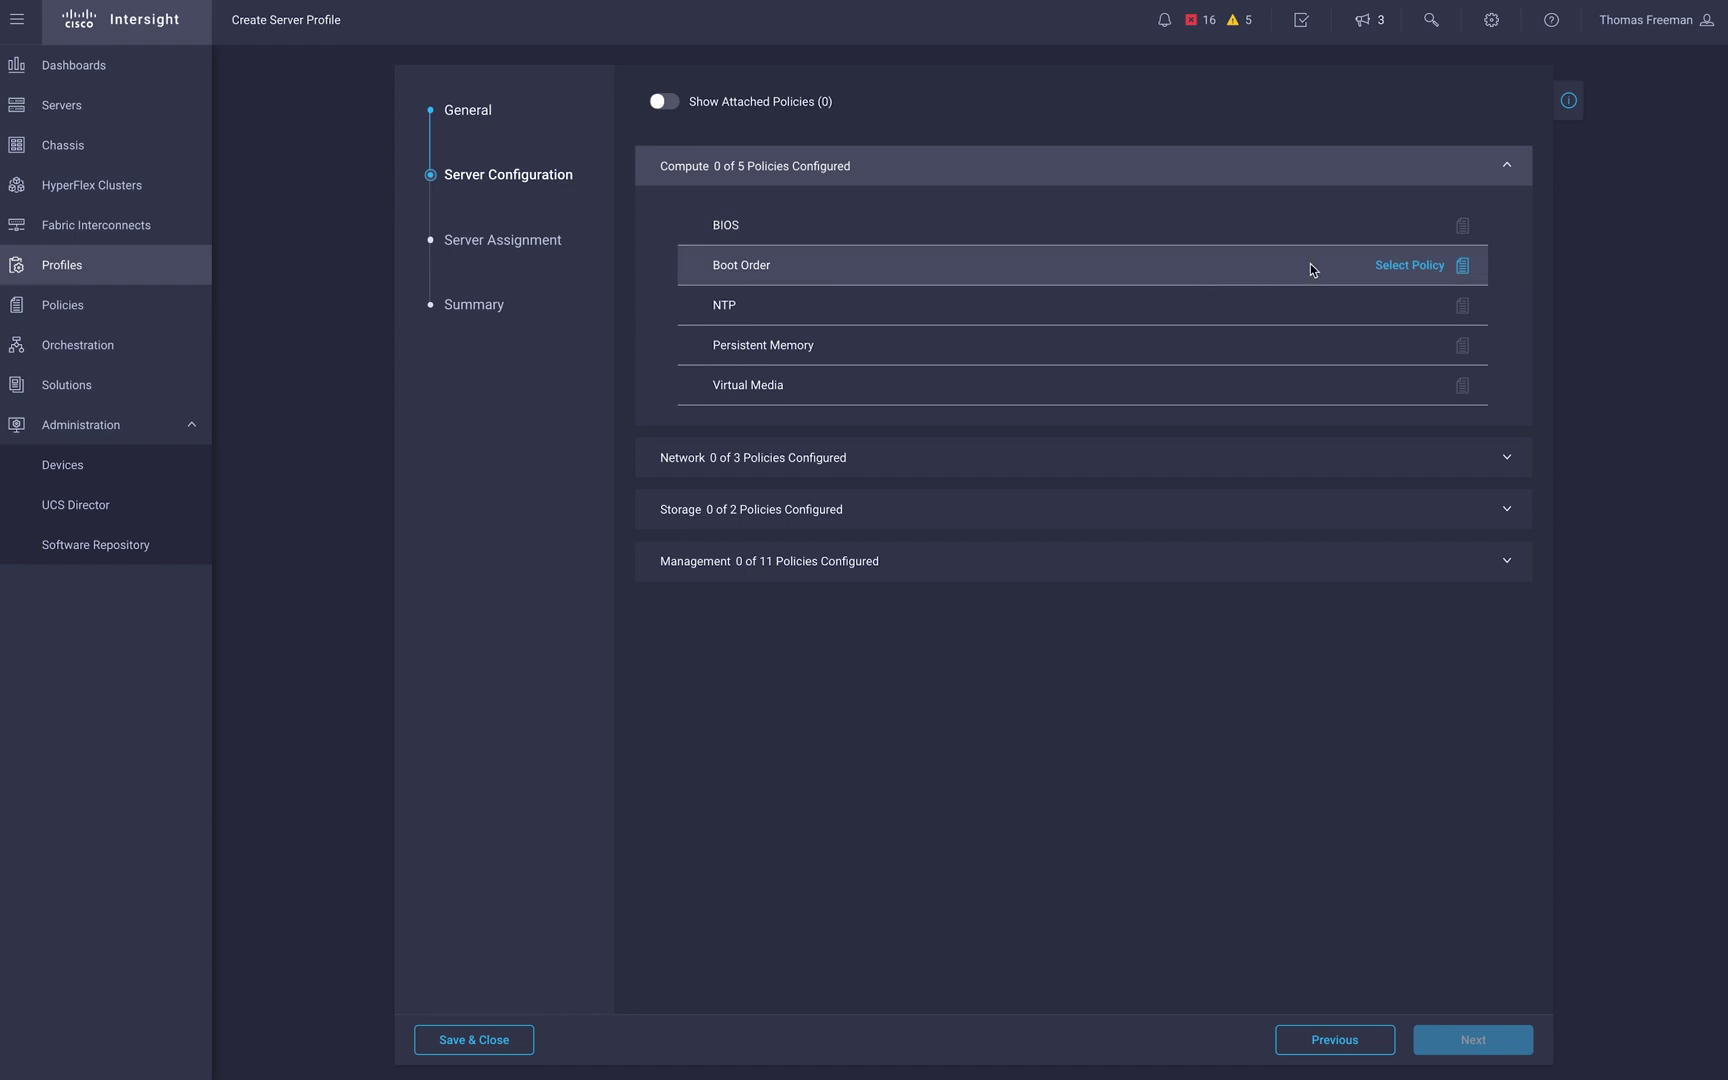
# - Inspect the sds_ntp policy's details and the form for creating a new NTP policy, attaching and creating nothing
pyautogui.click(1407, 306)
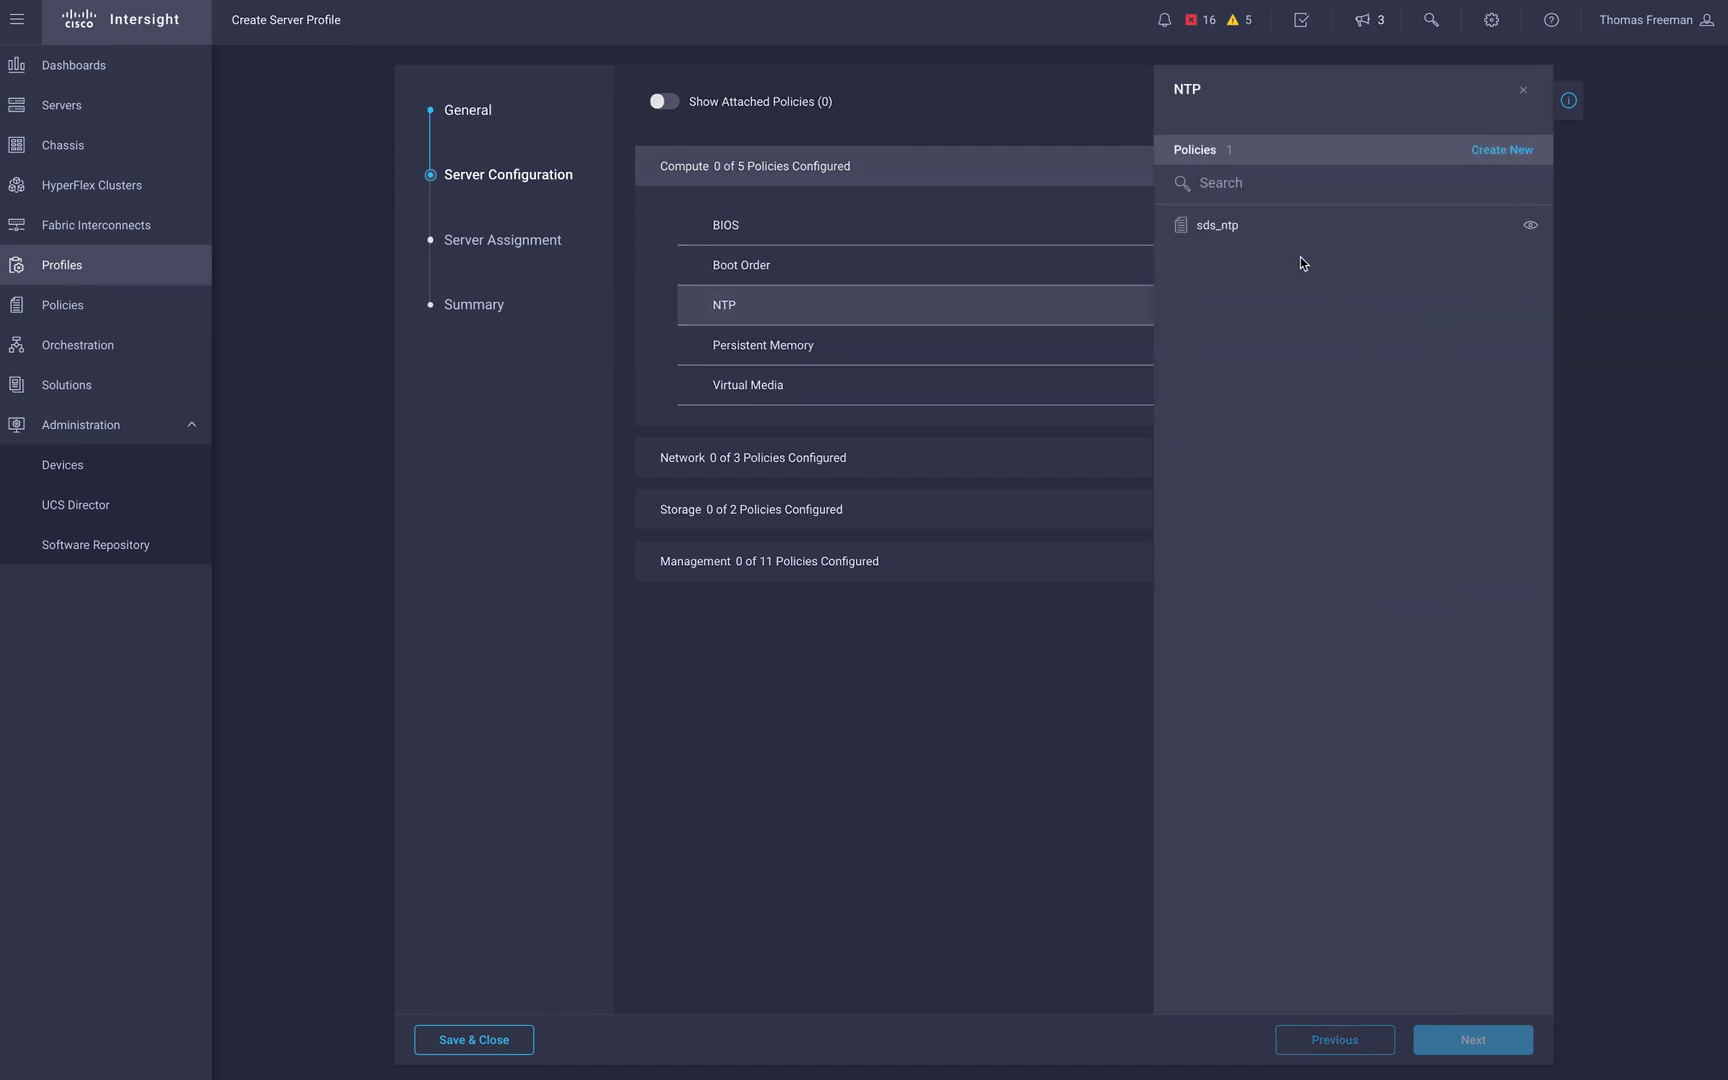
pyautogui.click(1531, 226)
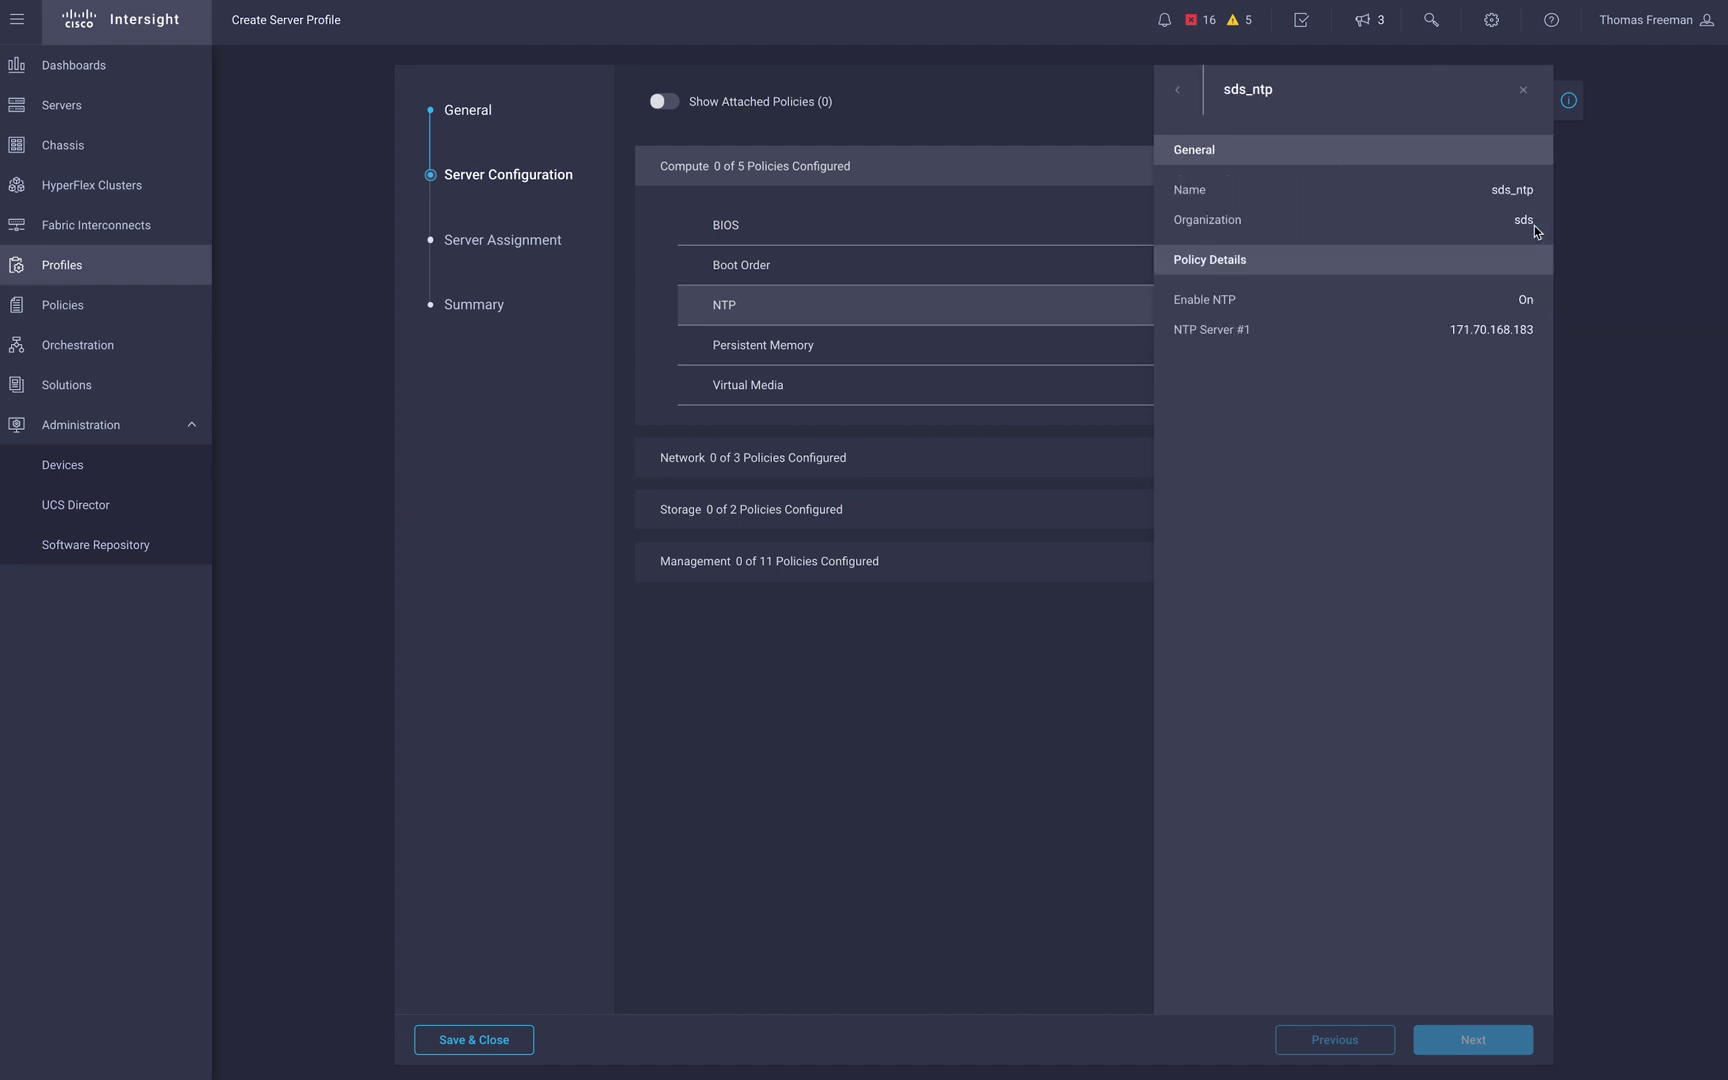
pyautogui.click(1180, 92)
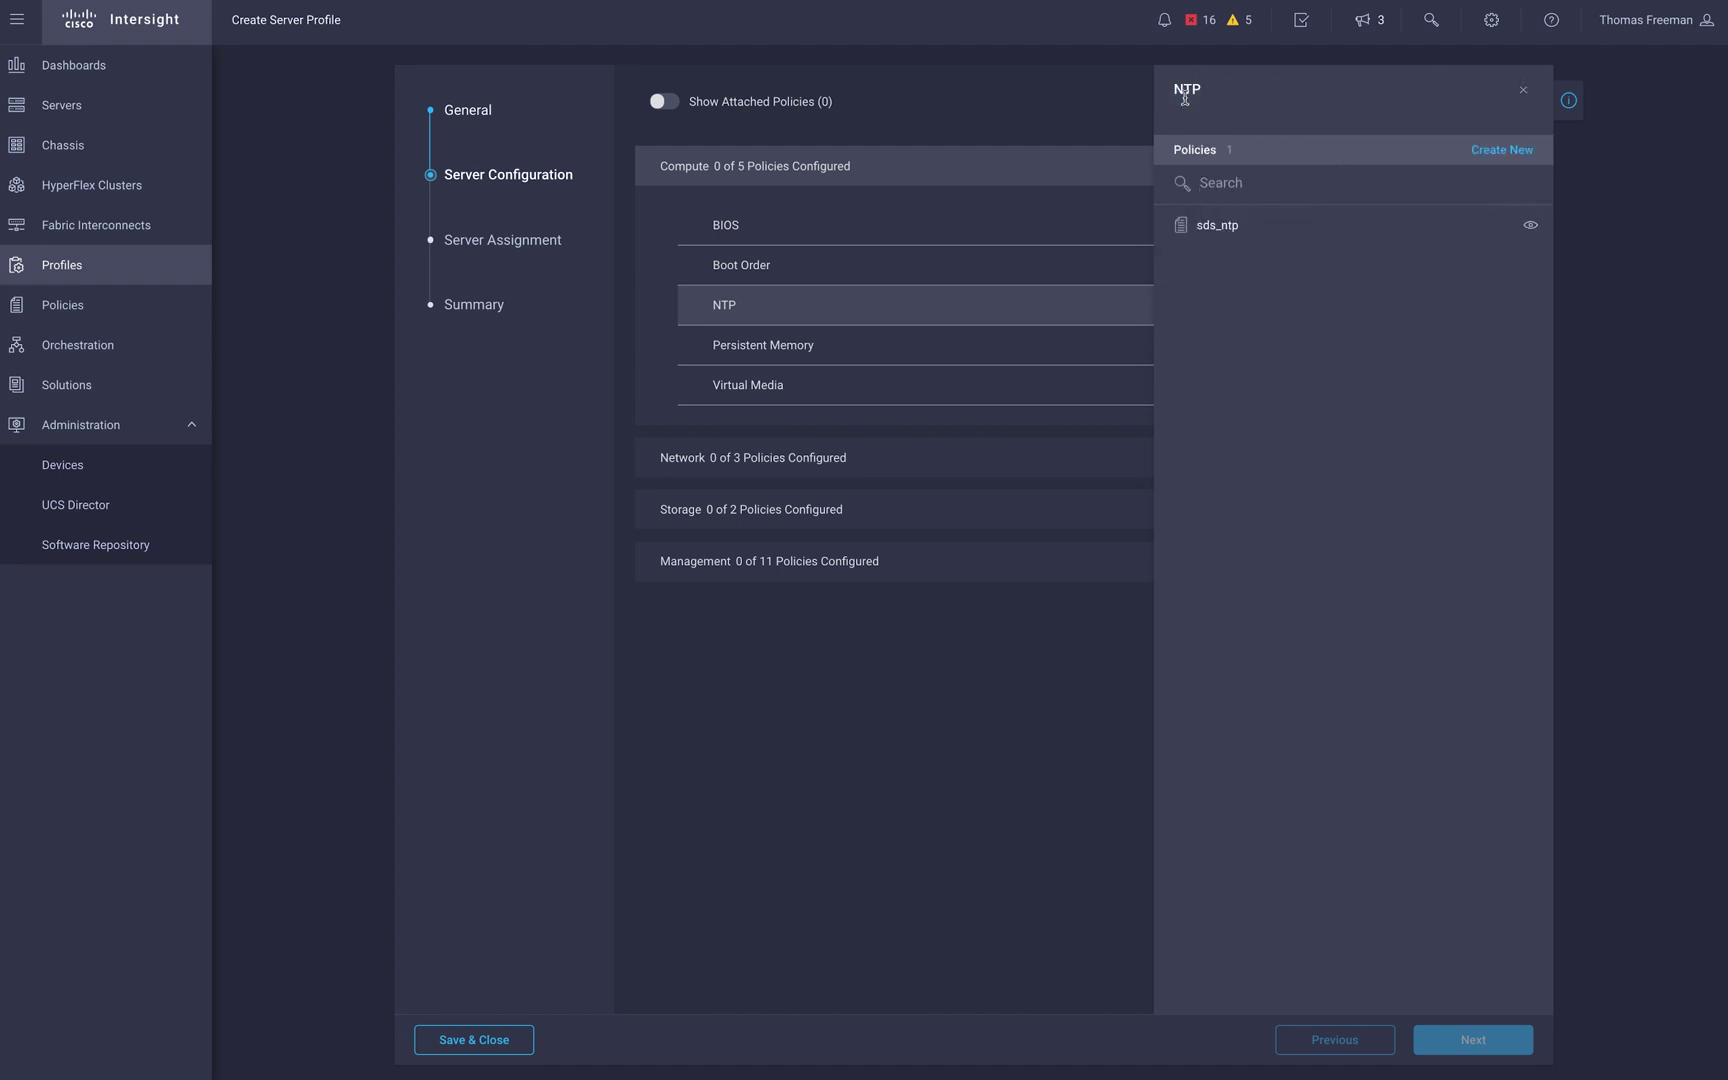
pyautogui.click(1512, 153)
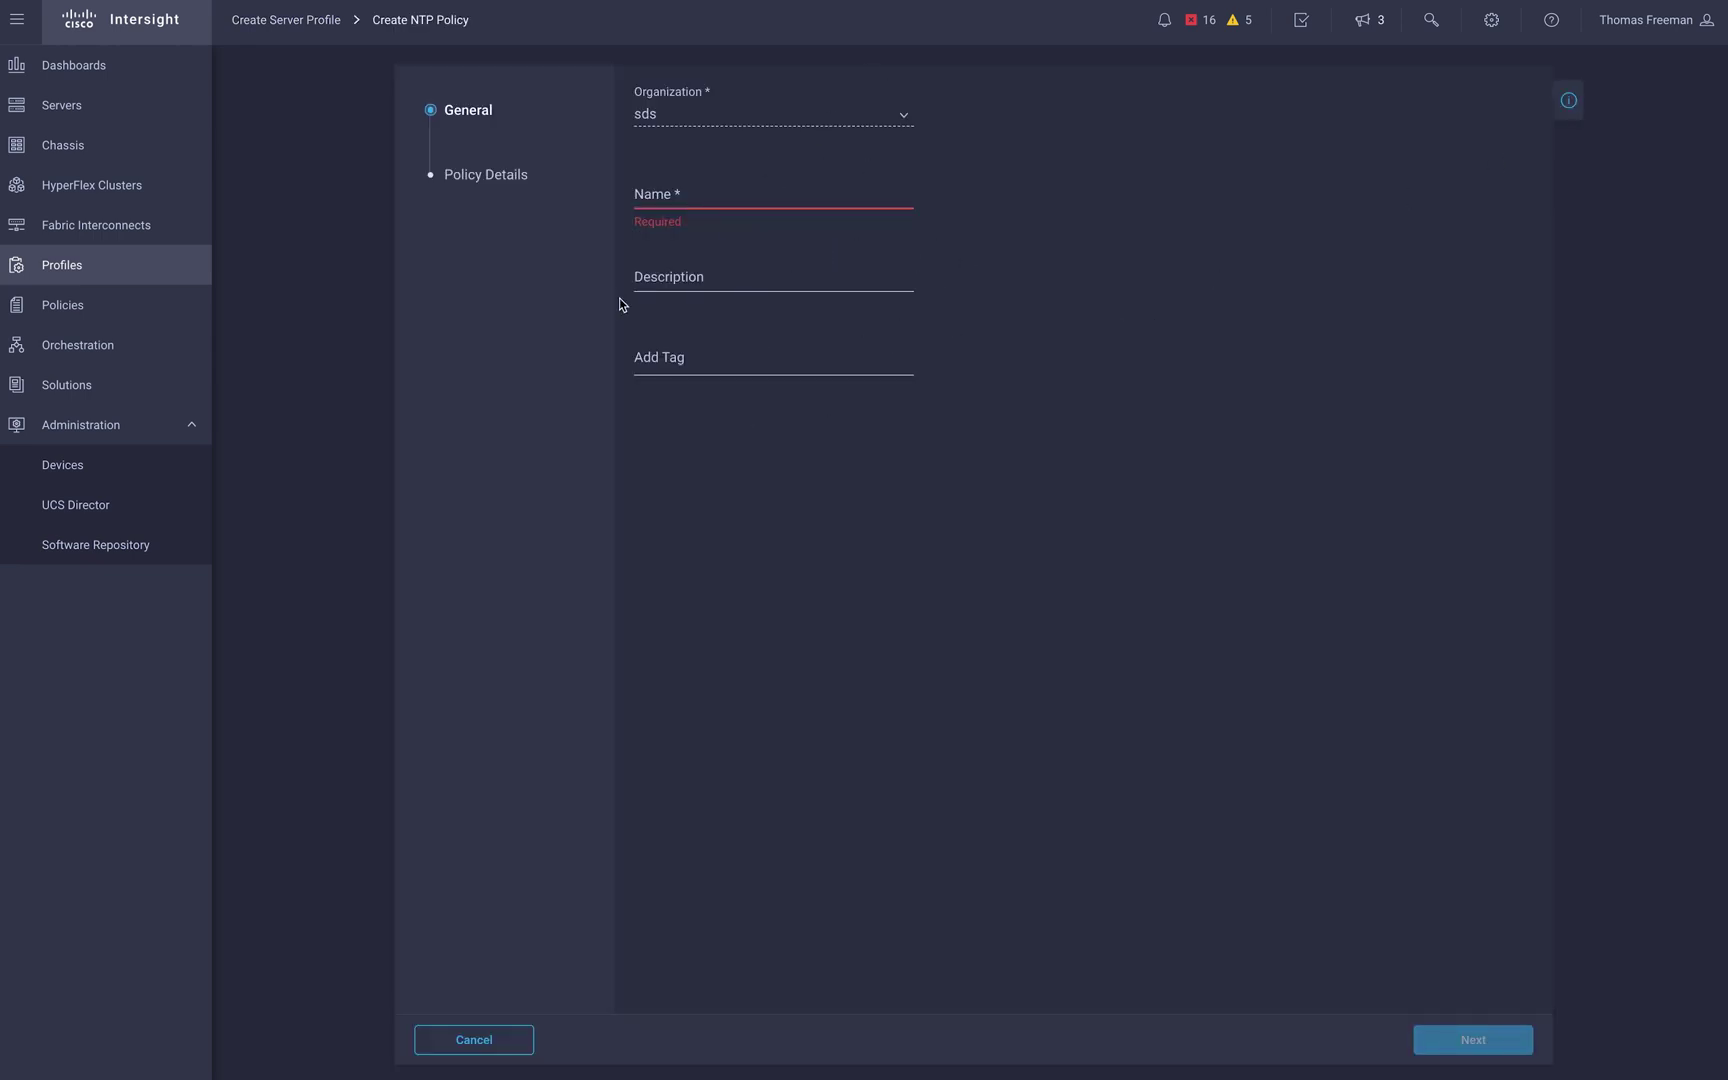
pyautogui.click(466, 1044)
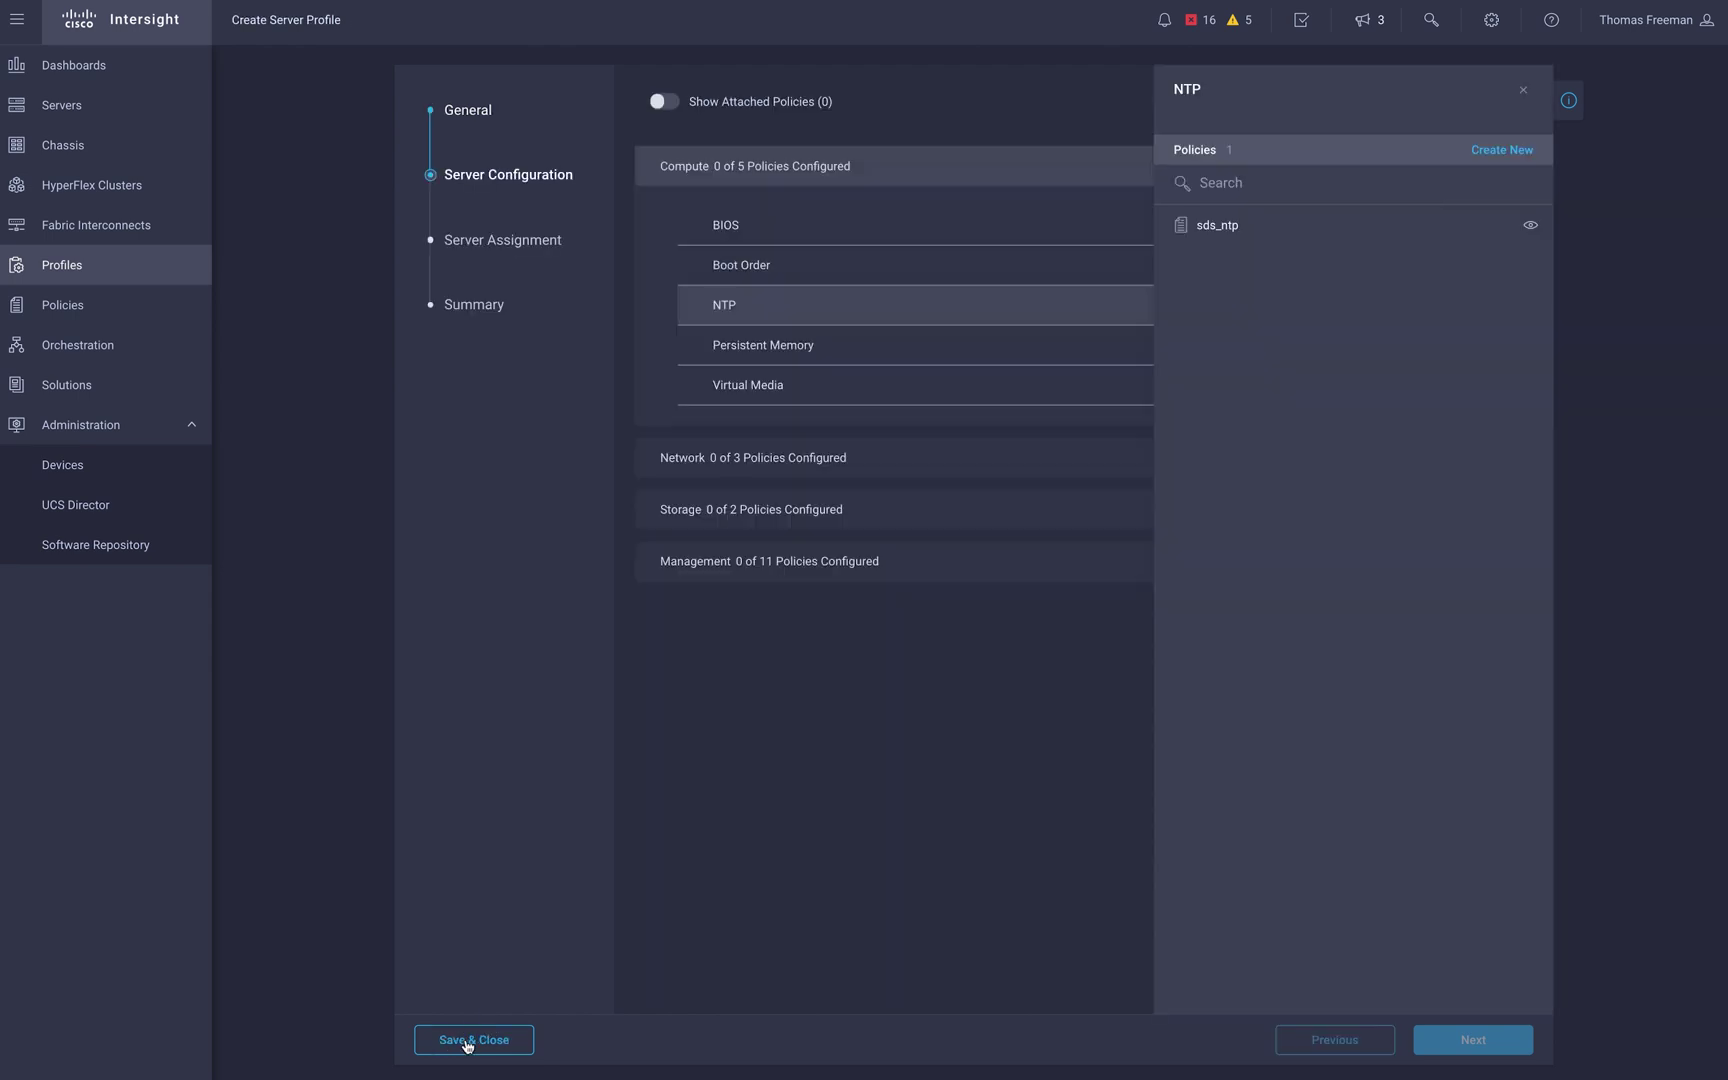
pyautogui.click(1523, 92)
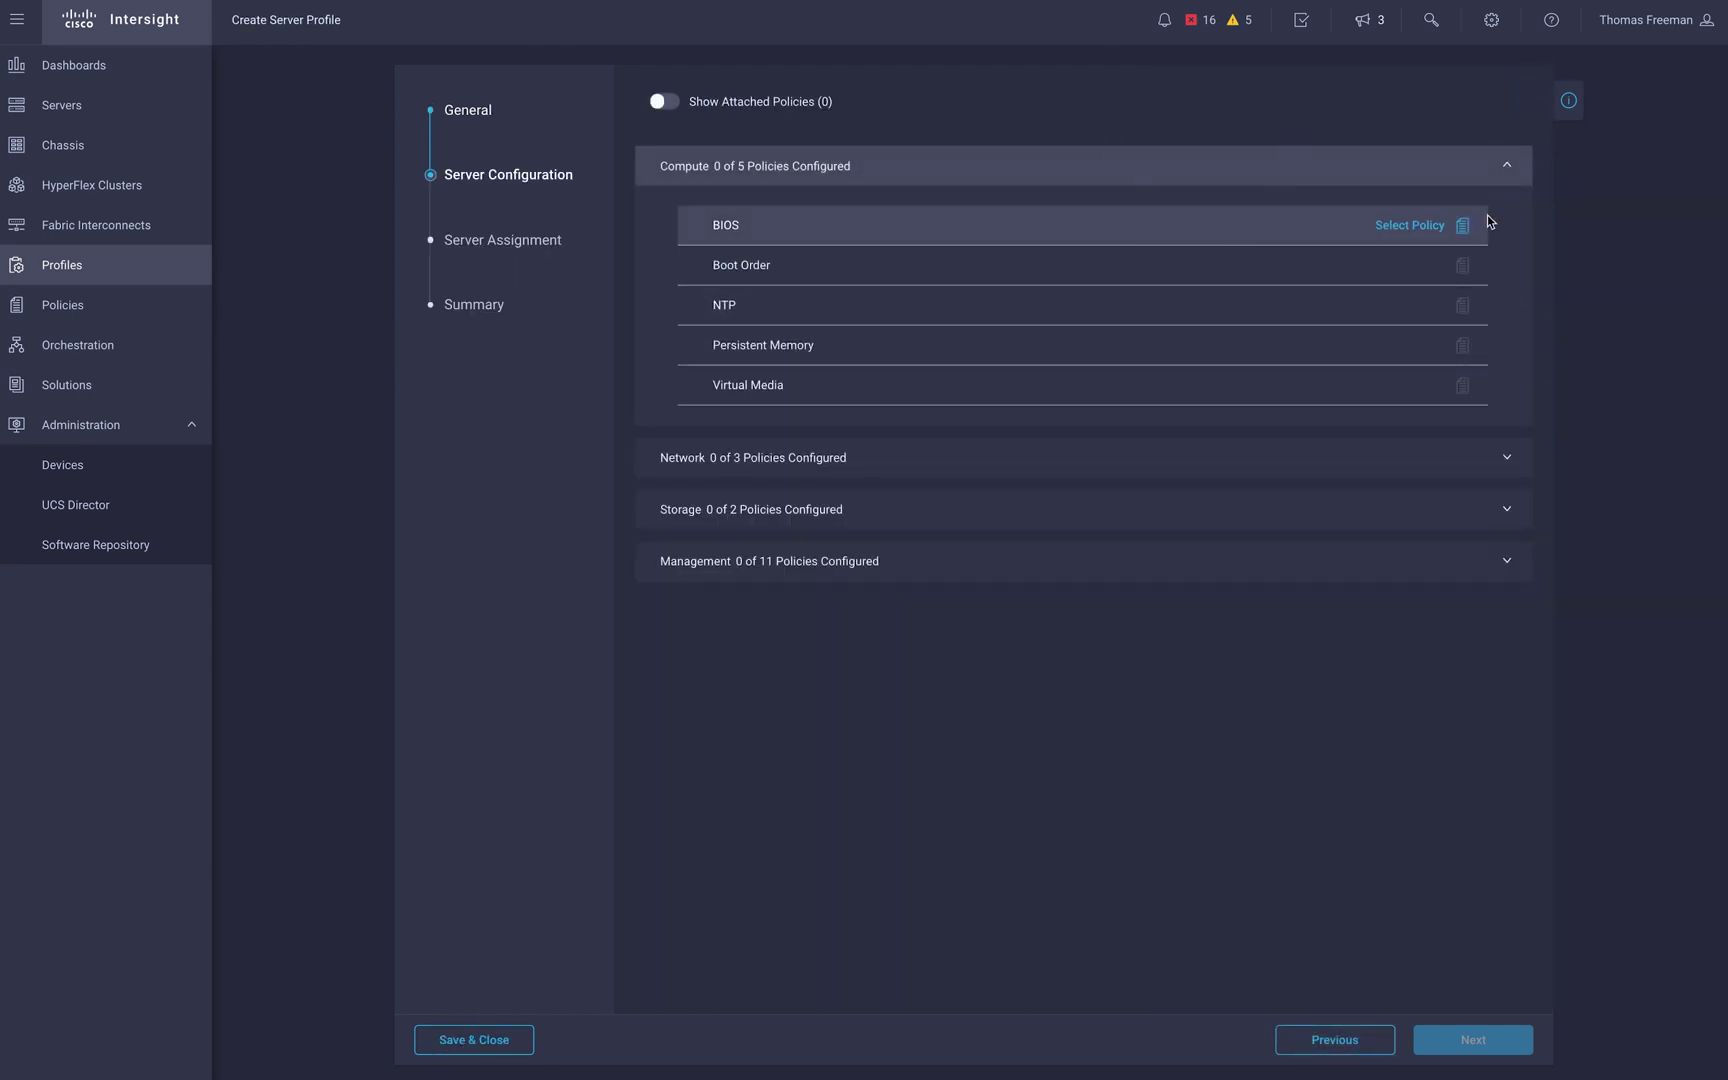
# - Attach the sds_boot-order policy as the server profile's Boot Order policy
pyautogui.click(1437, 272)
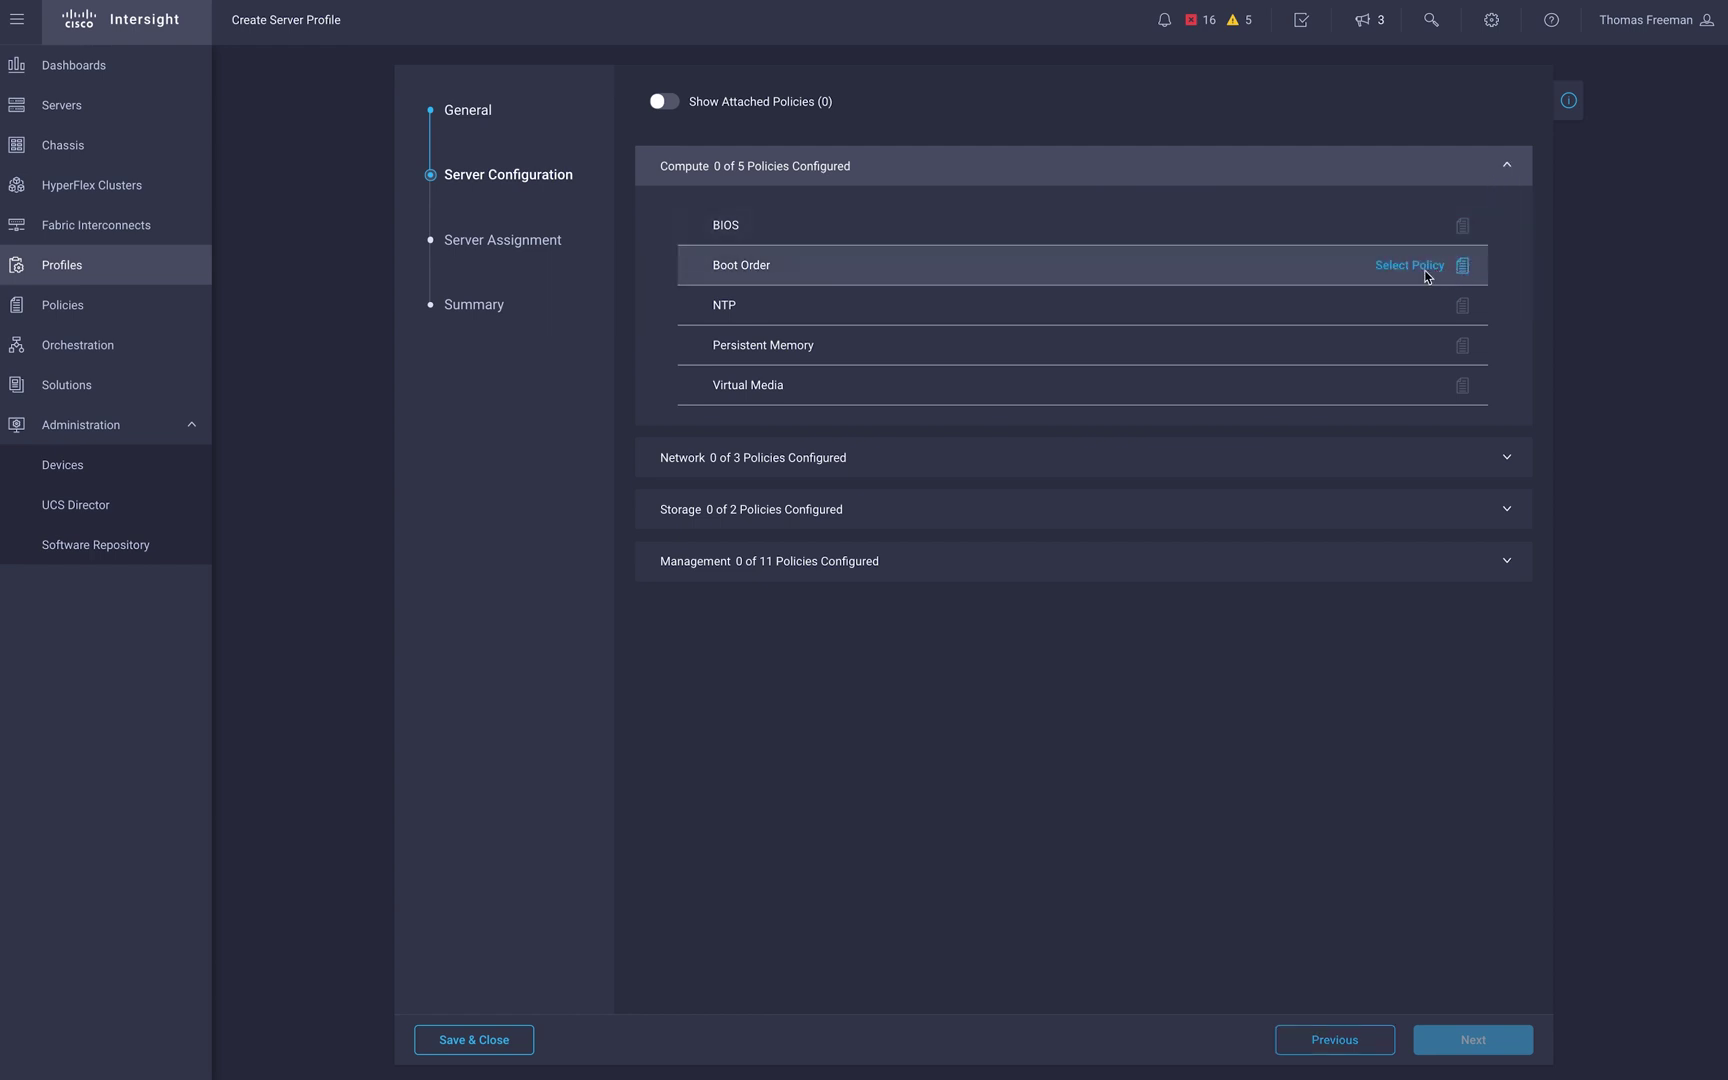
pyautogui.moveTo(1243, 228)
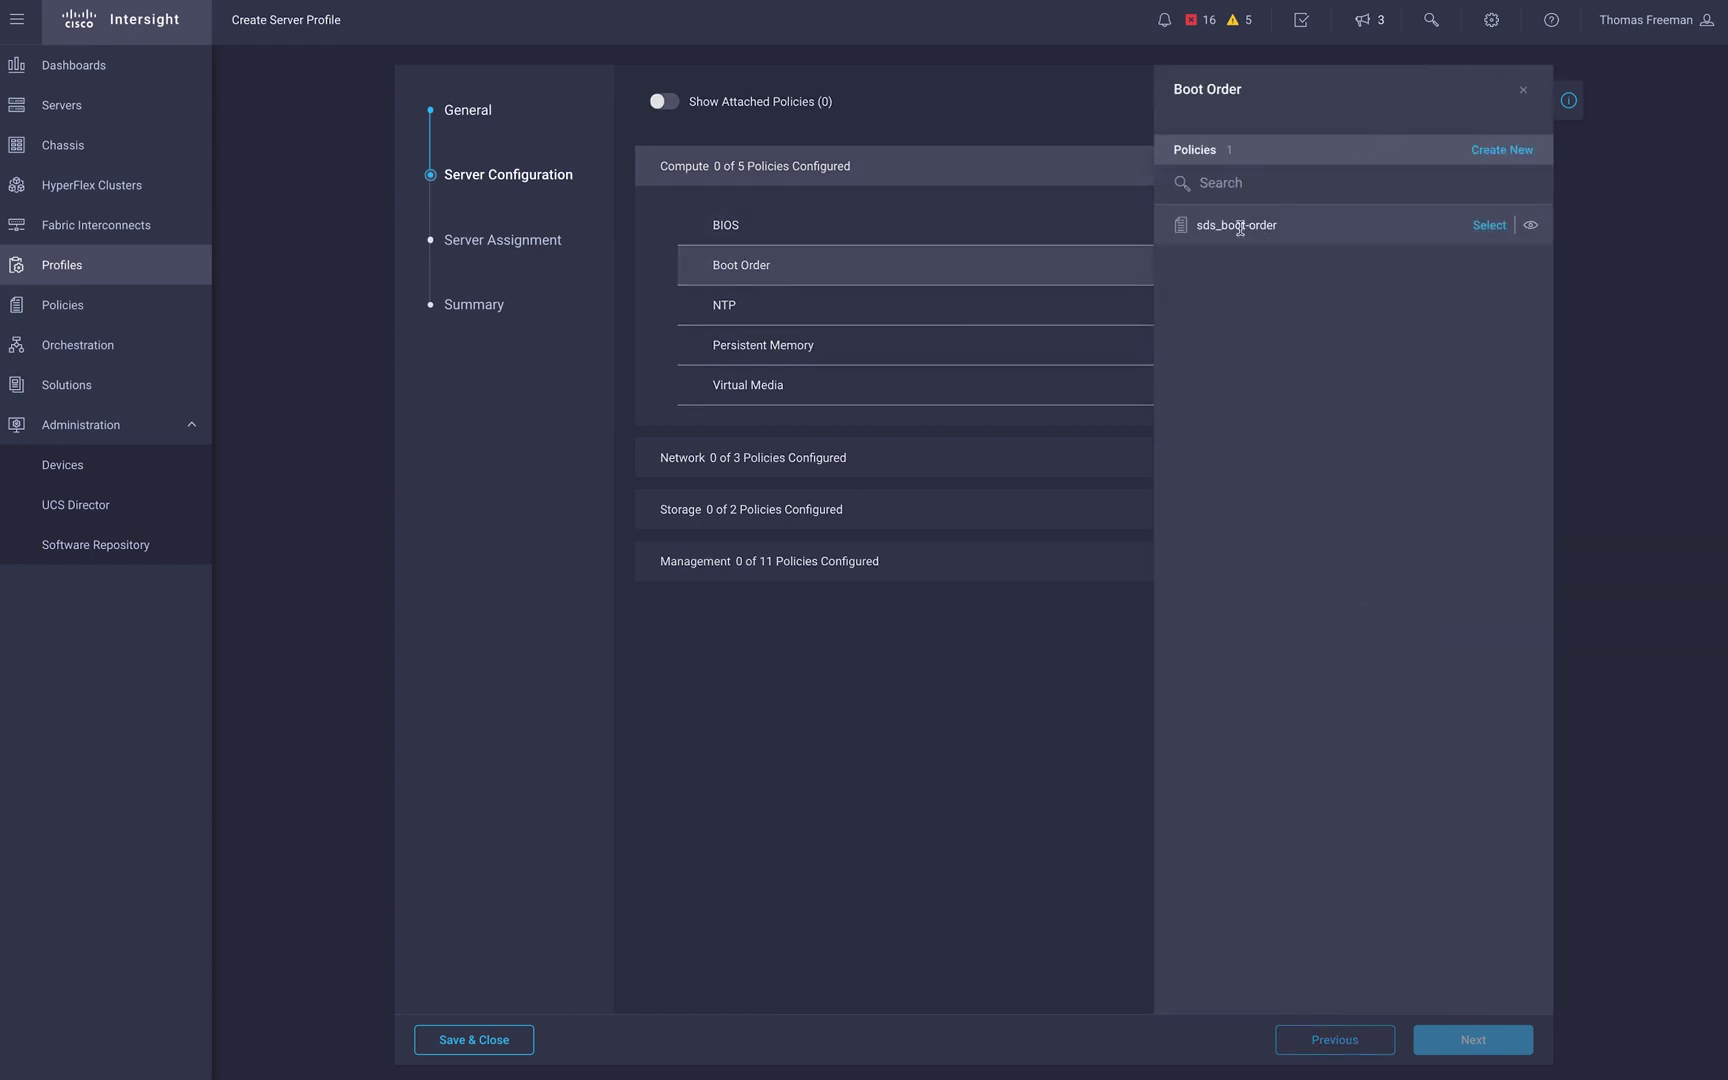
pyautogui.click(1487, 226)
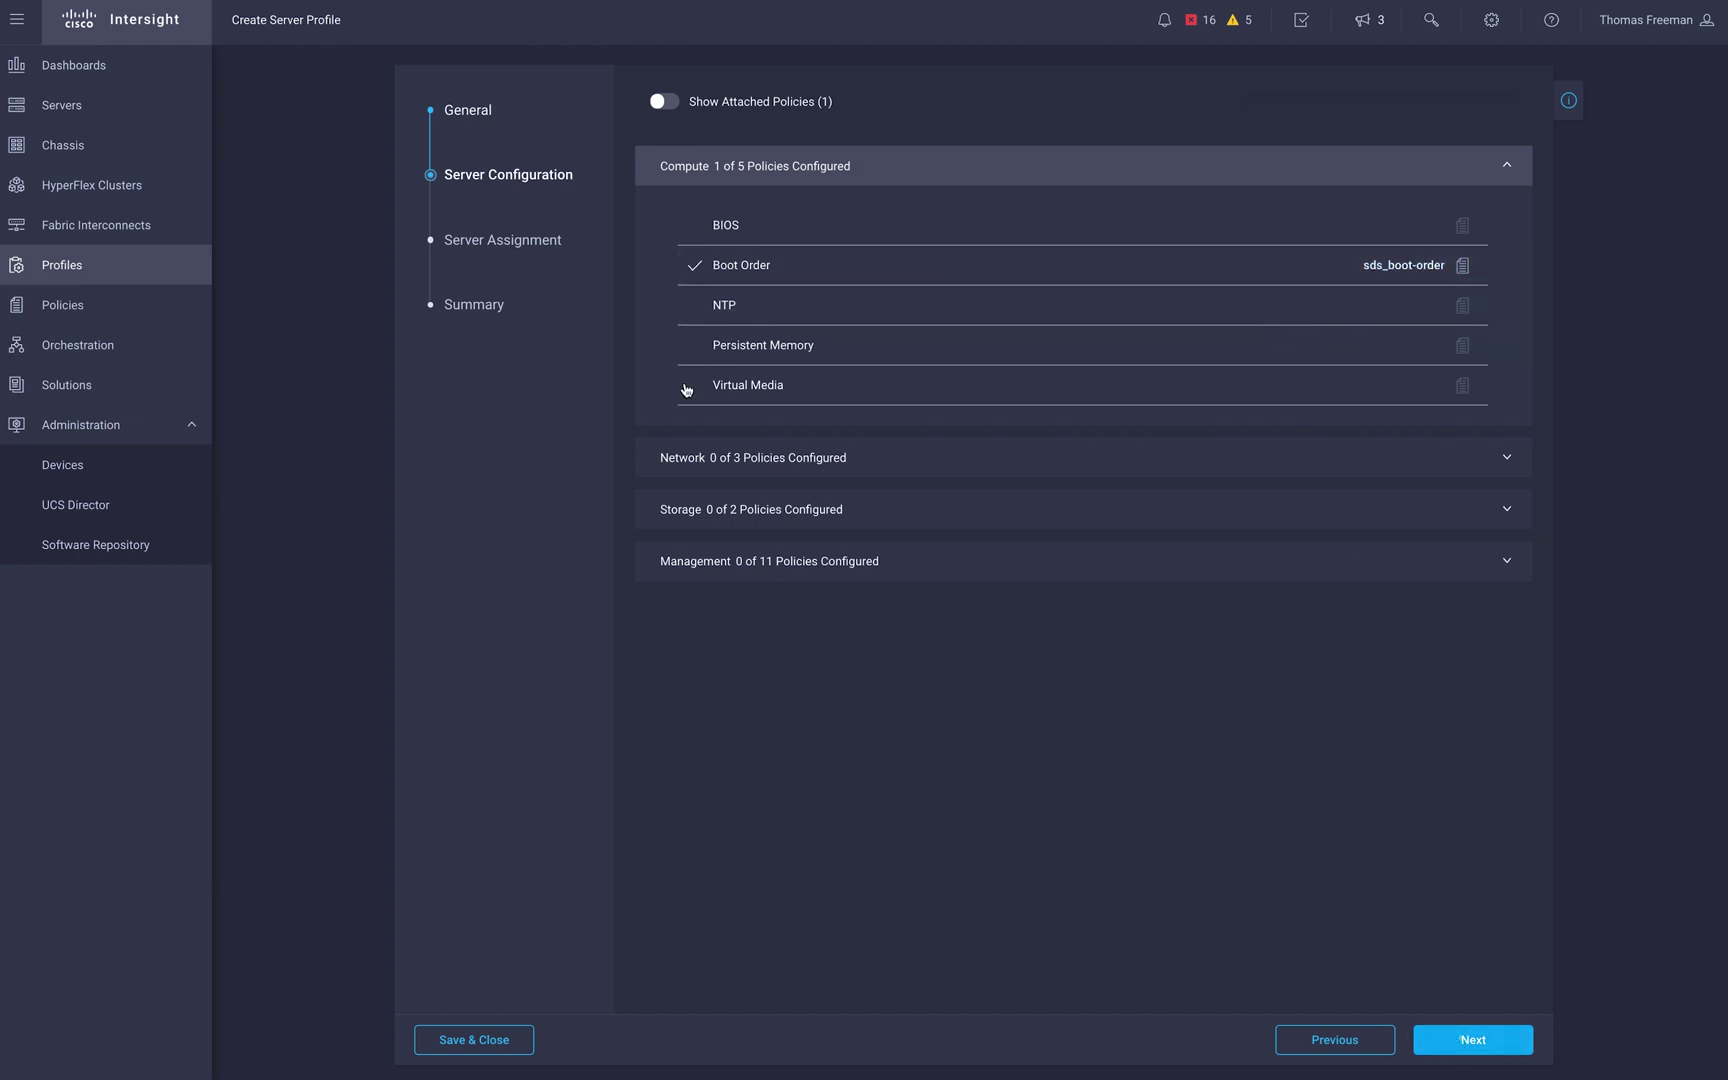
# - Continue to the server assignment, leave test-profile without an assigned server, and save and close the profile
pyautogui.click(1473, 1040)
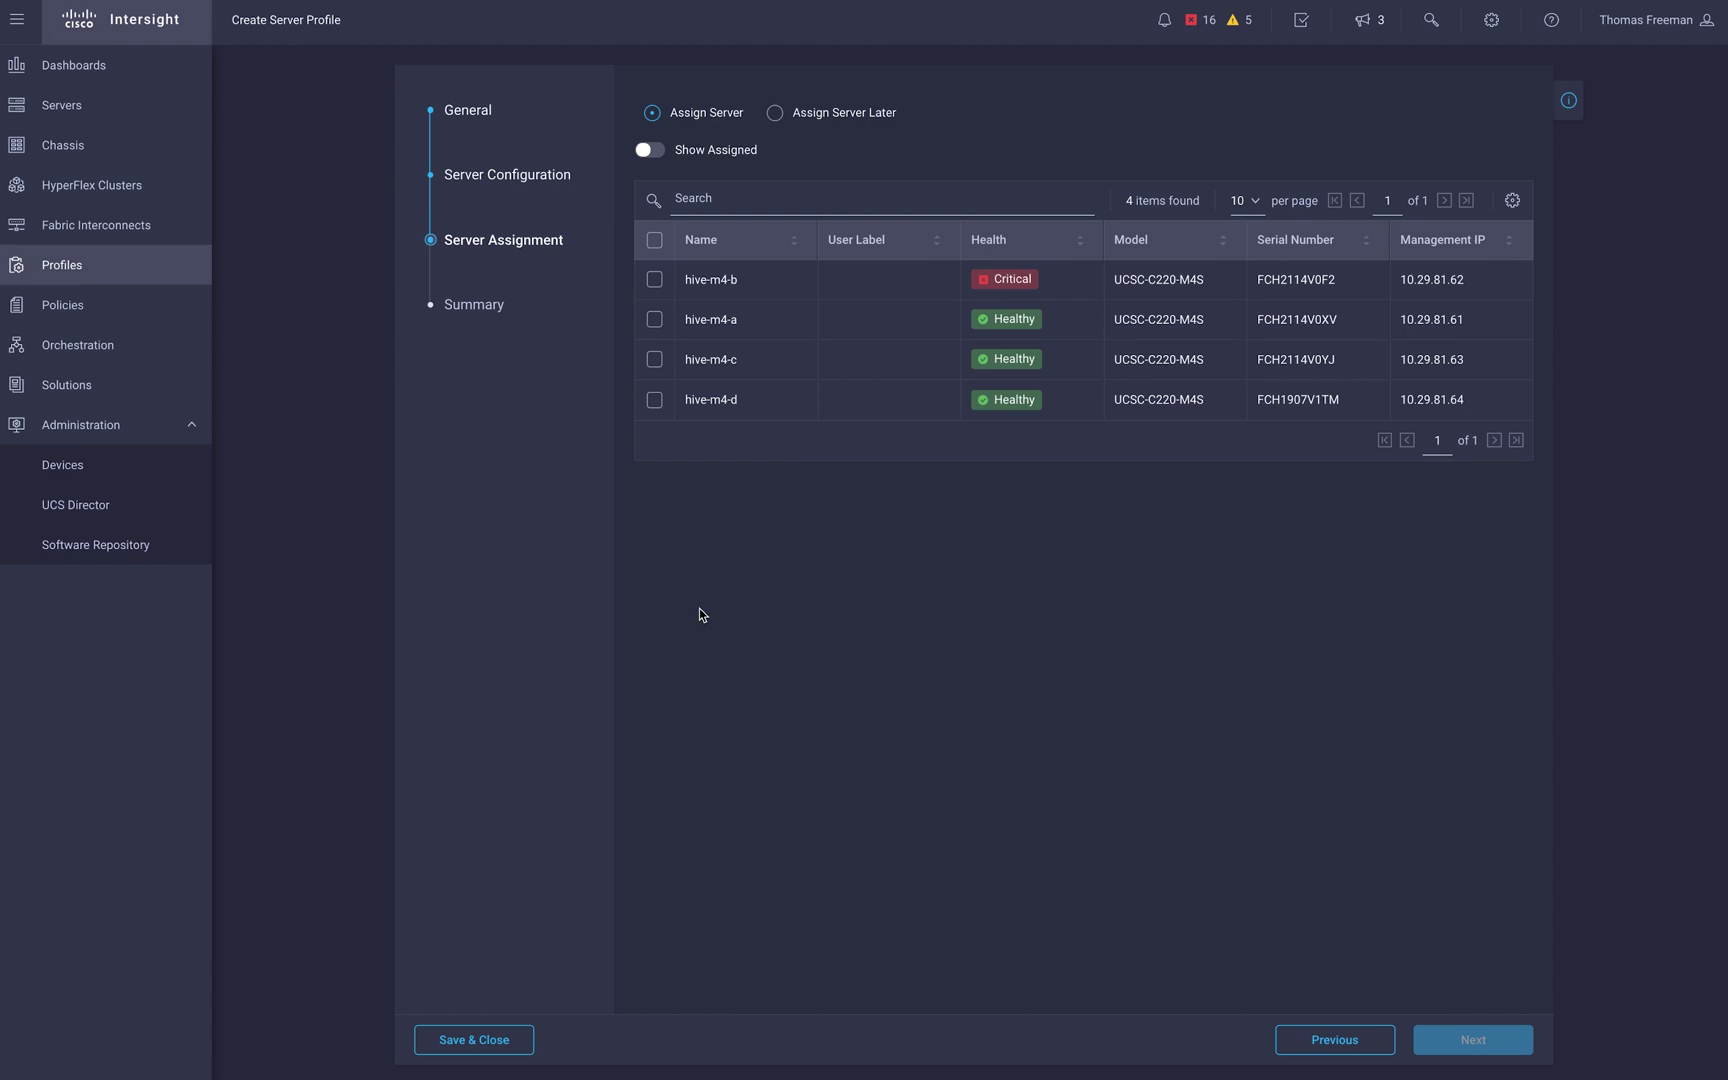
pyautogui.click(497, 1041)
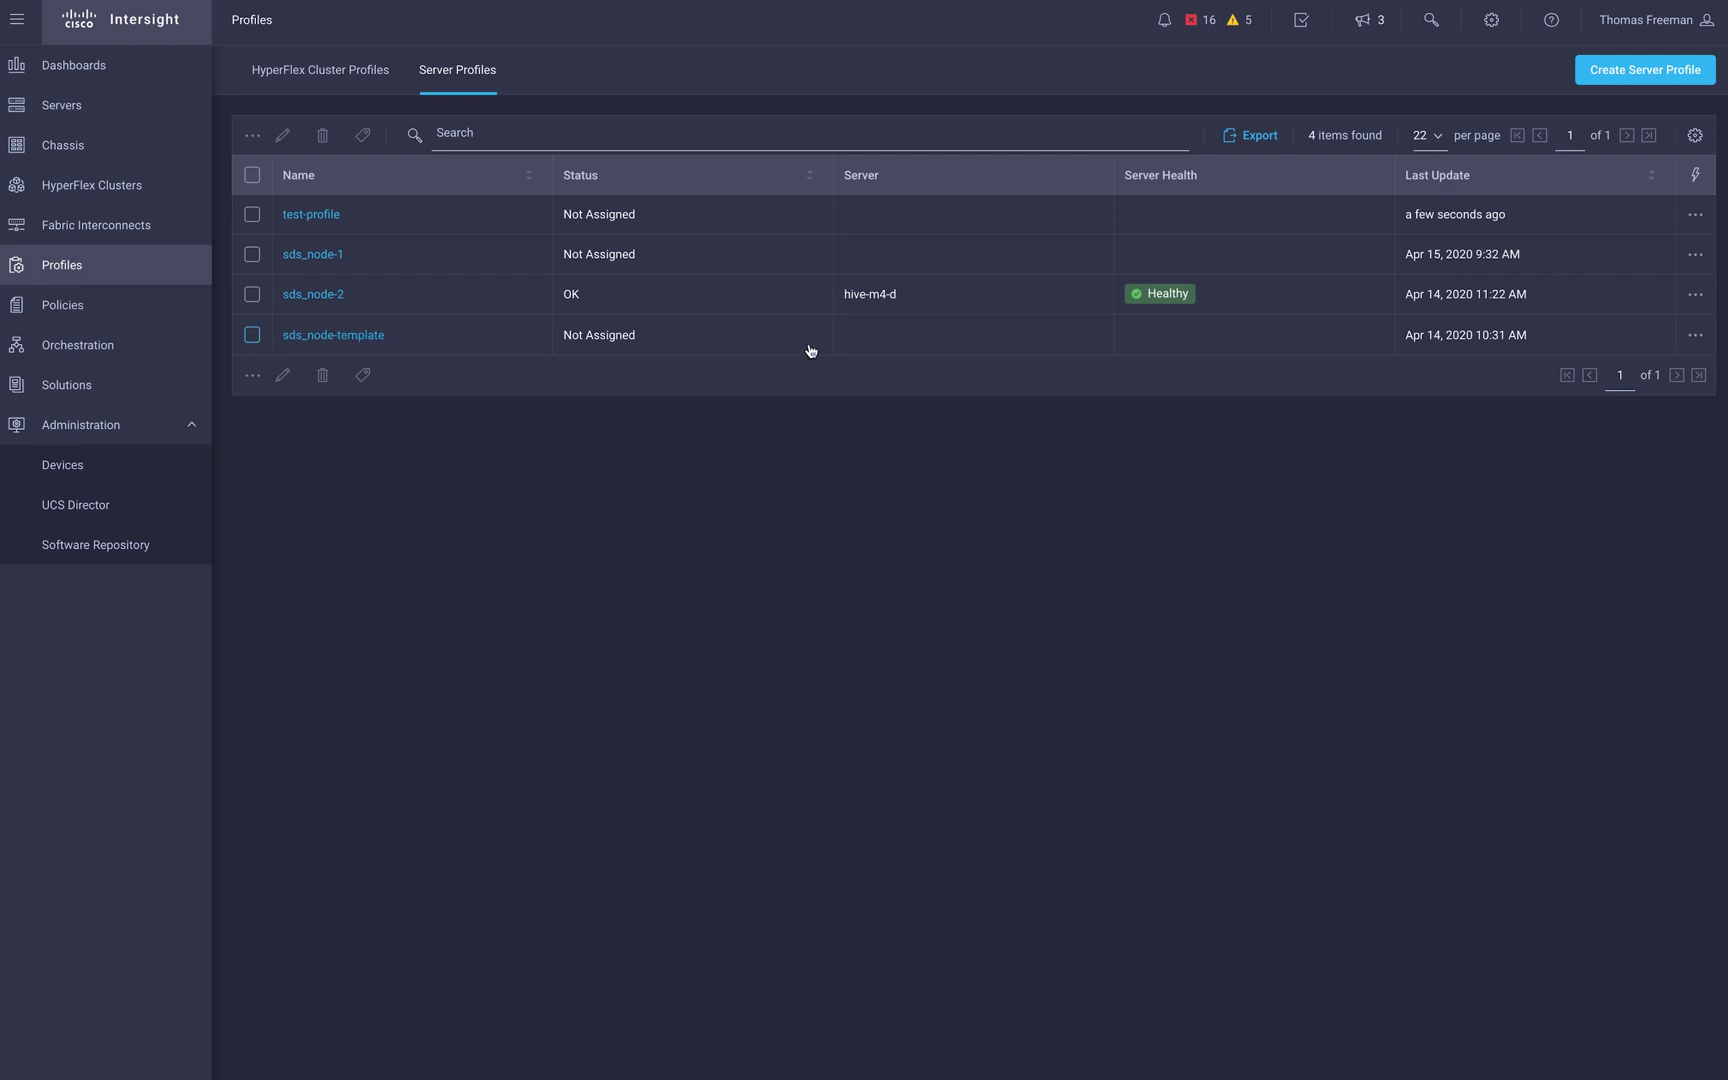
# - Start cloning the sds_node-template server profile with the Multiple Cloning & Deployment option
pyautogui.click(1694, 340)
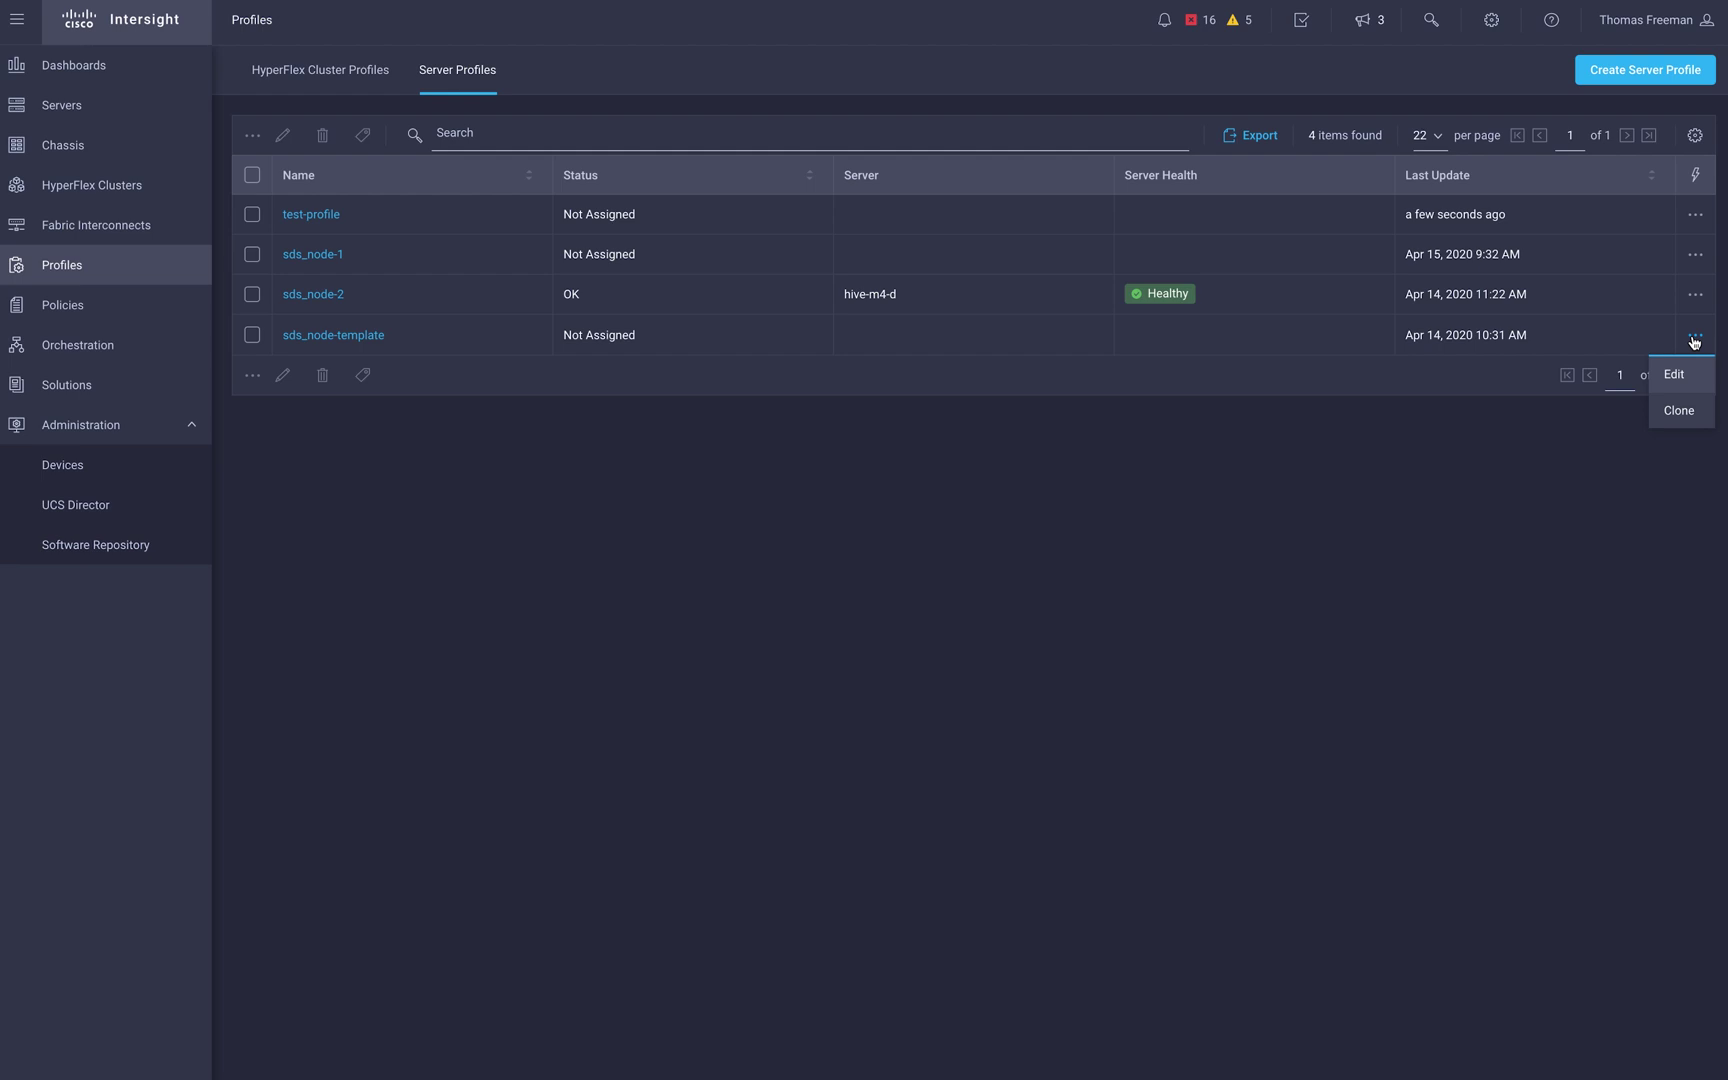
pyautogui.click(1682, 410)
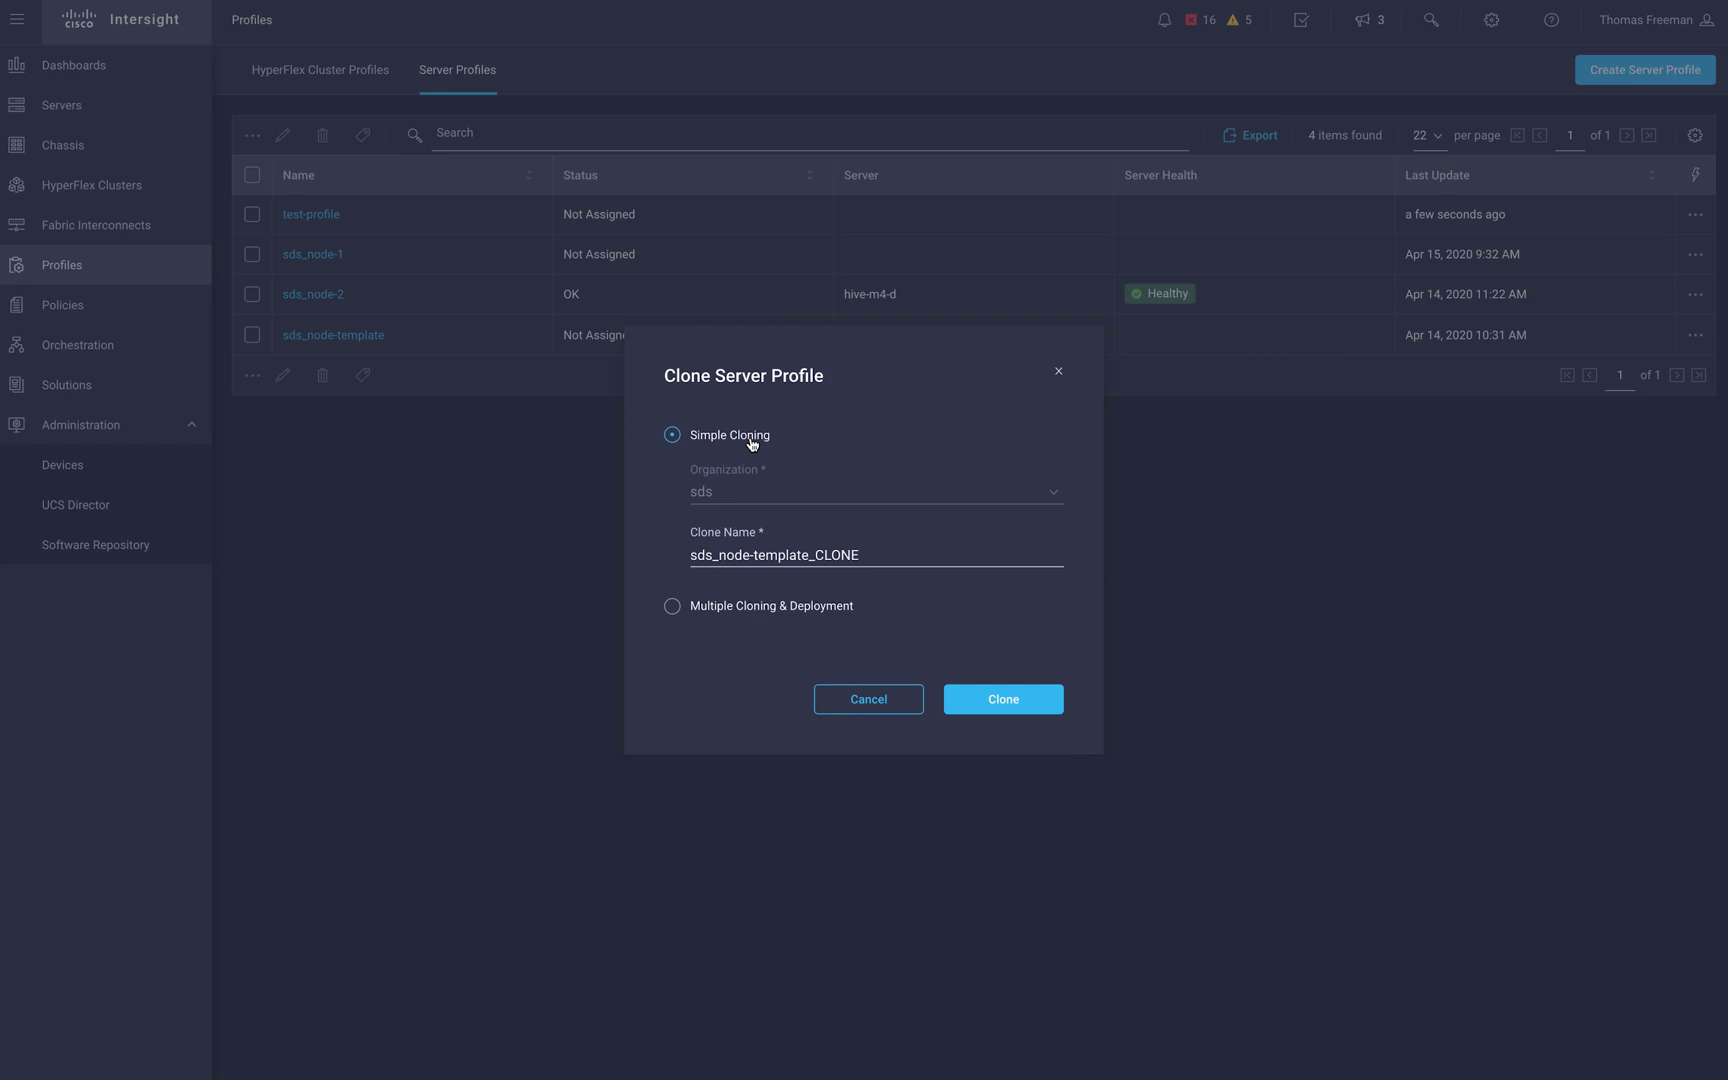
pyautogui.click(680, 608)
pyautogui.click(1001, 701)
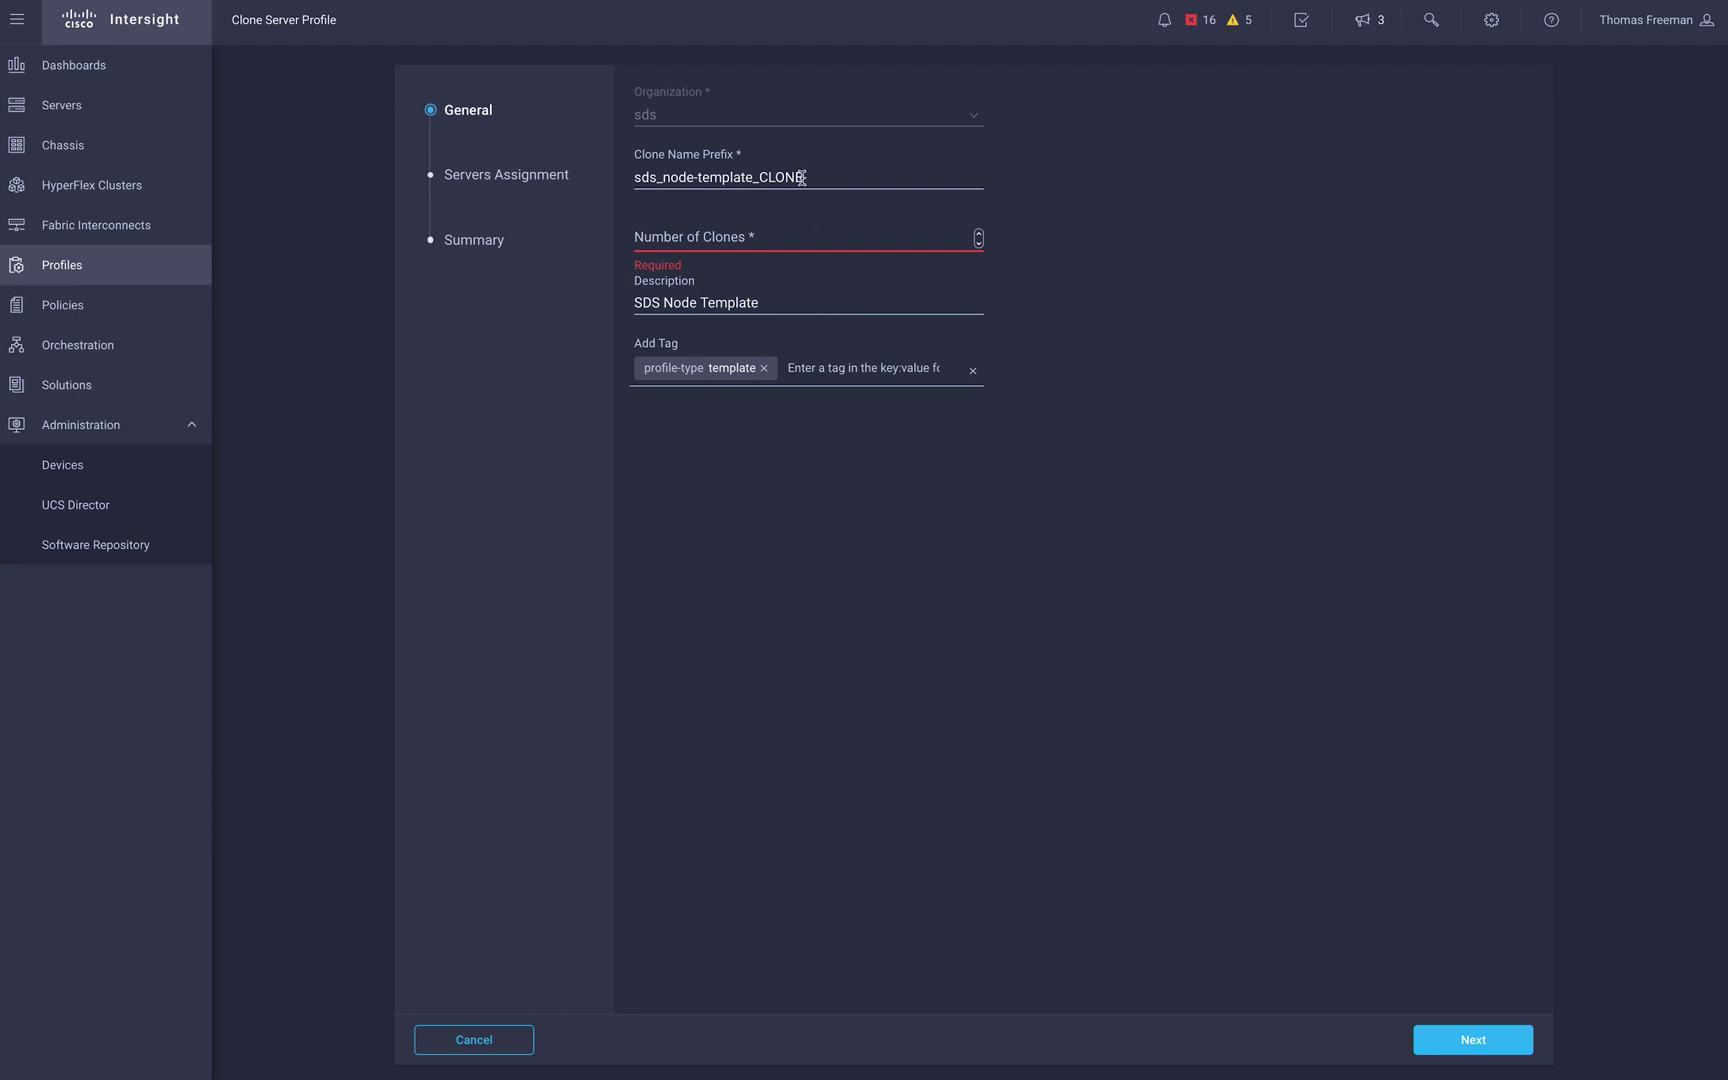
# - Set the clone name prefix to sds_node_ and the number of clones to 3, and proceed to the servers assignment
pyautogui.moveTo(754, 177); pyautogui.dragTo(697, 177)
pyautogui.press('BackSpace')
pyautogui.press('BackSpace')
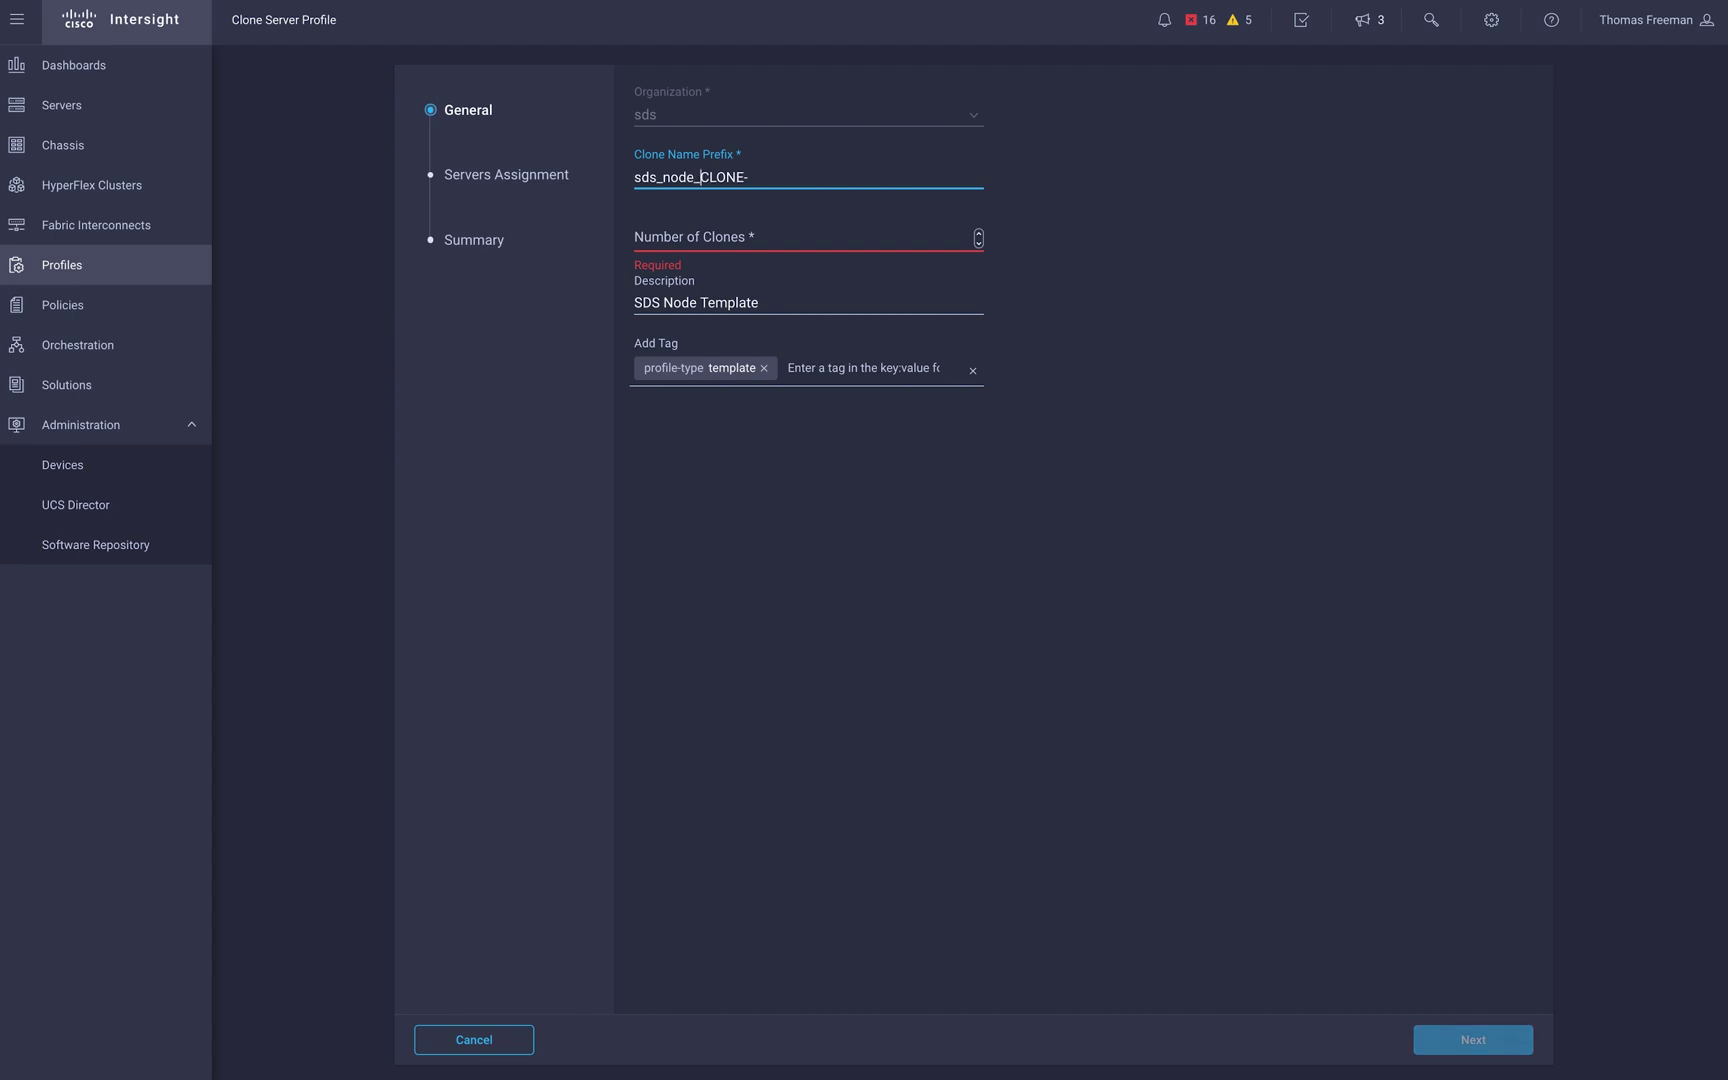
pyautogui.moveTo(757, 177); pyautogui.dragTo(703, 176)
pyautogui.press('BackSpace')
pyautogui.click(757, 237)
pyautogui.write('3')
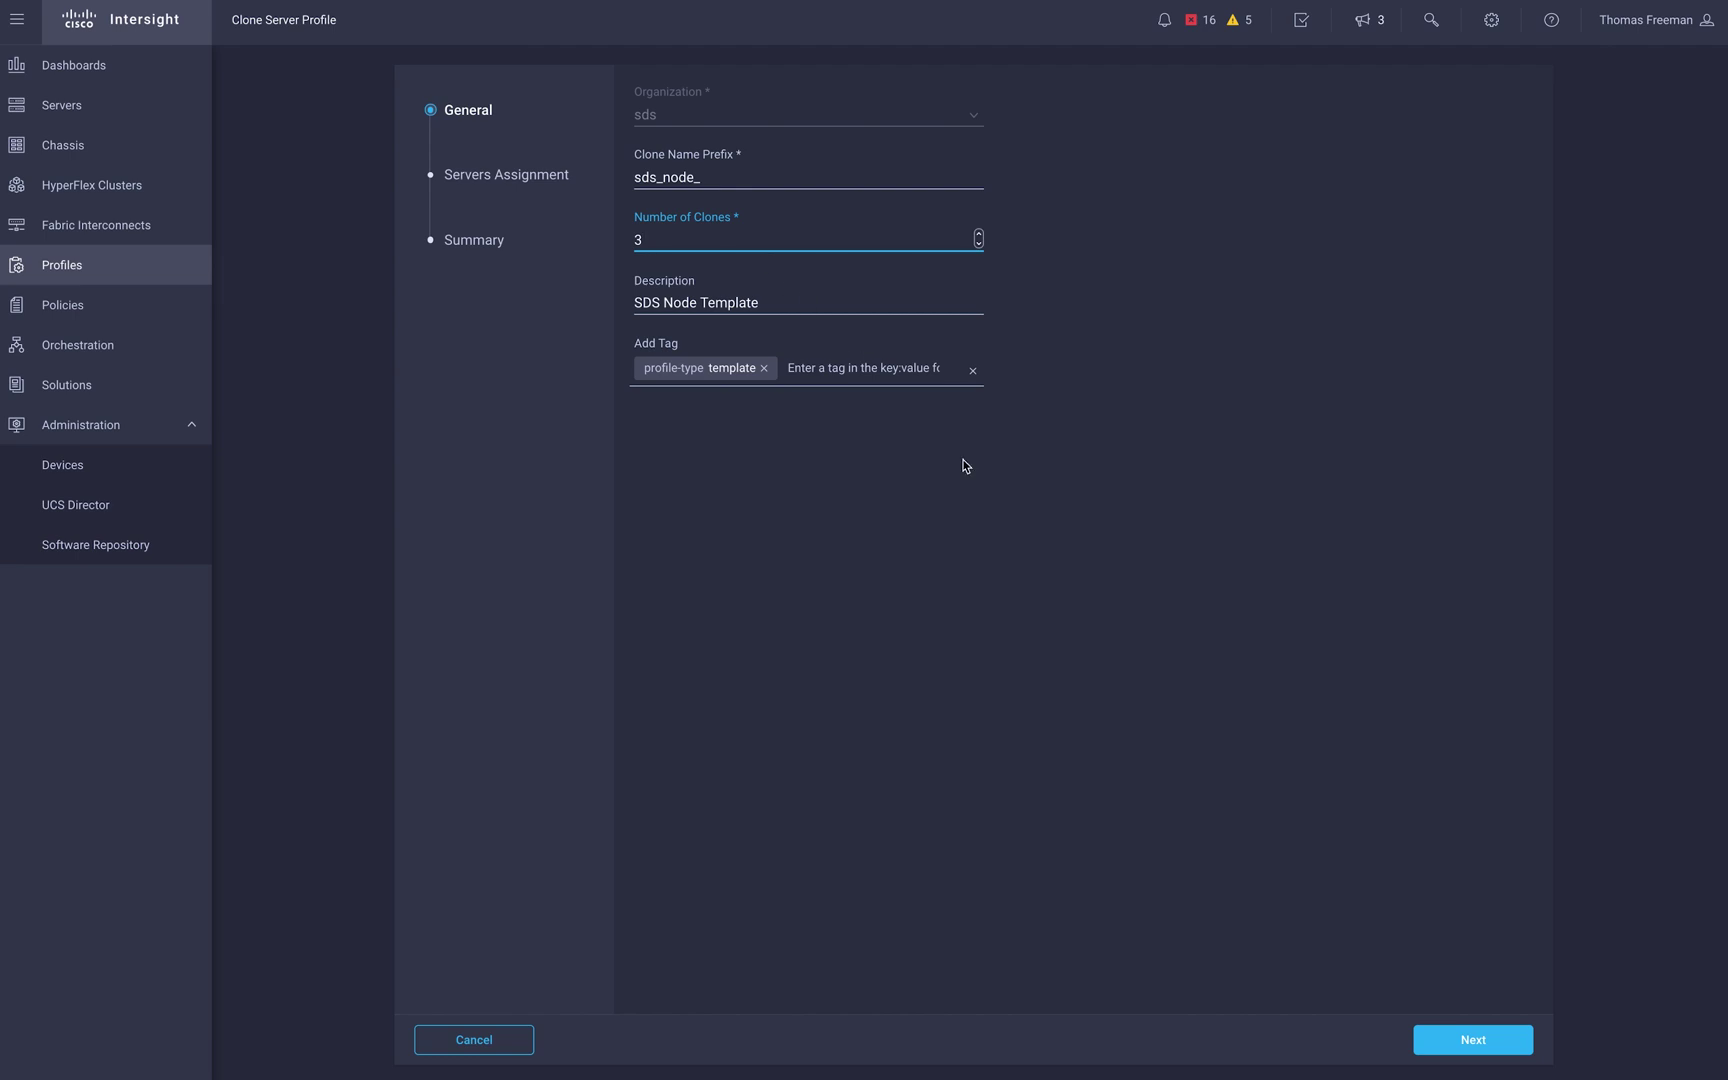
pyautogui.click(1479, 1043)
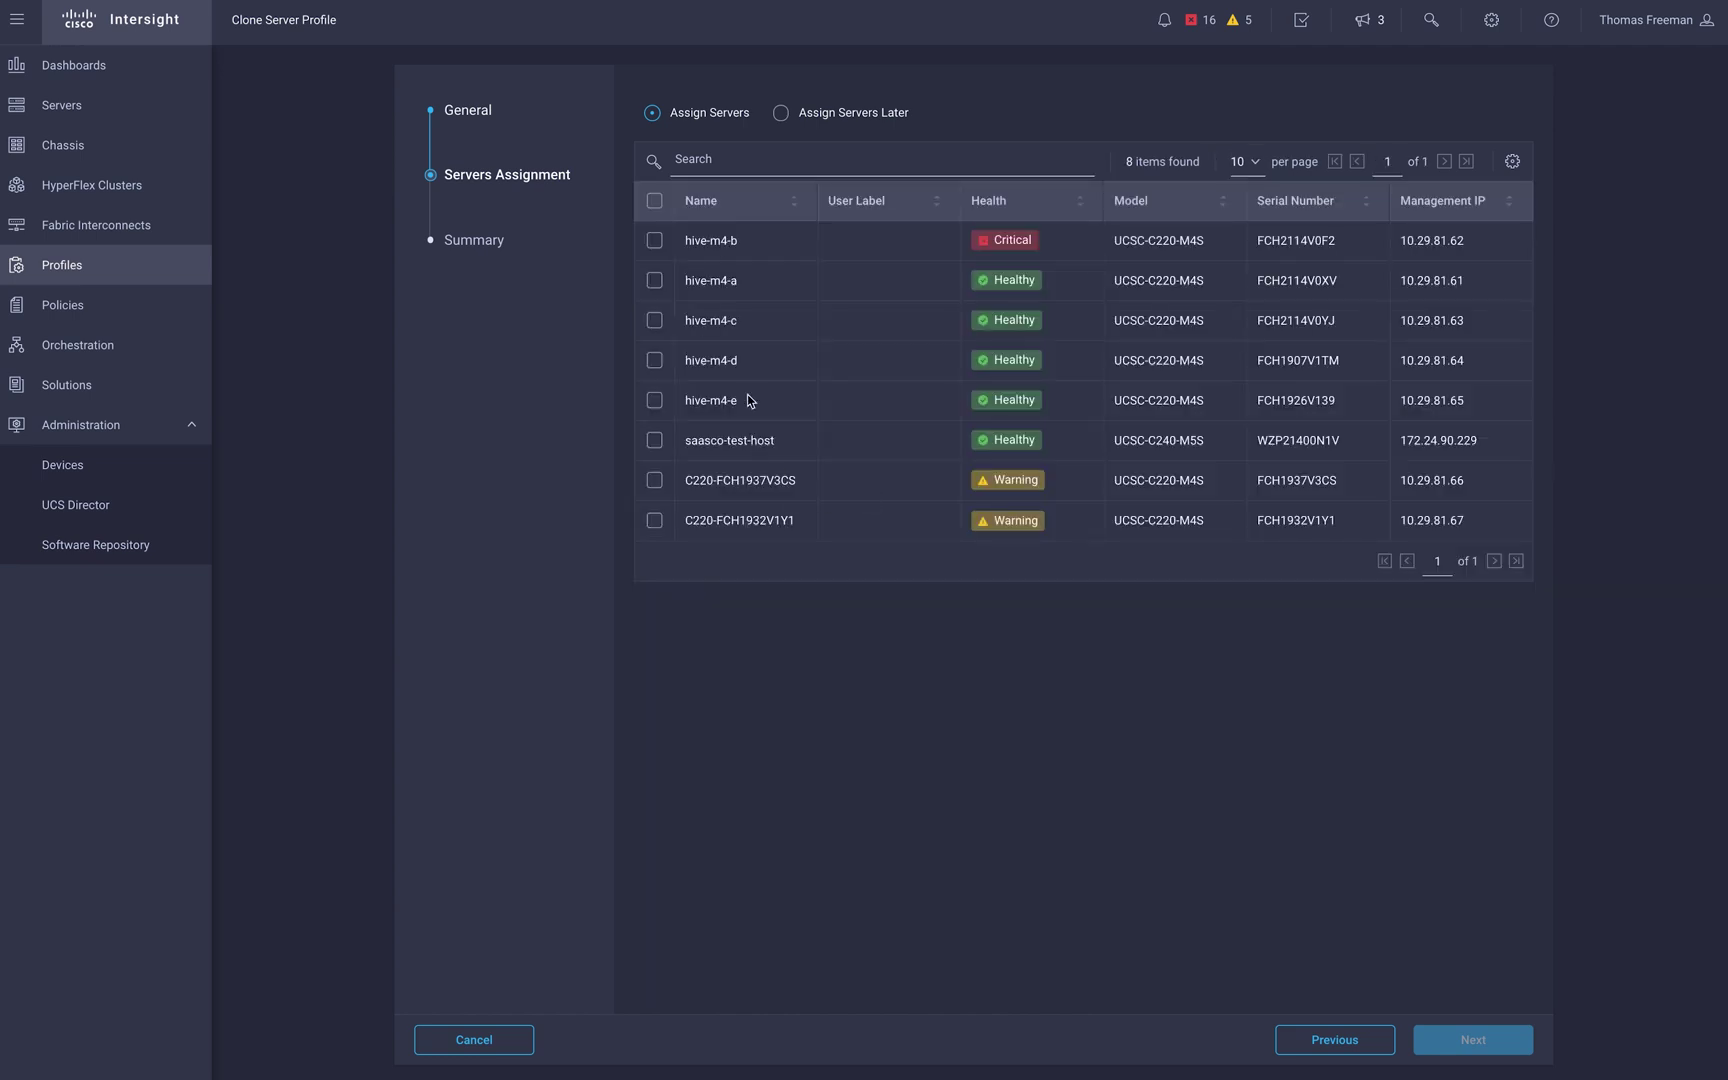
# - Select hive-m4-a, hive-m4-c and hive-m4-d as the servers to assign to the clones
pyautogui.click(657, 284)
pyautogui.click(656, 322)
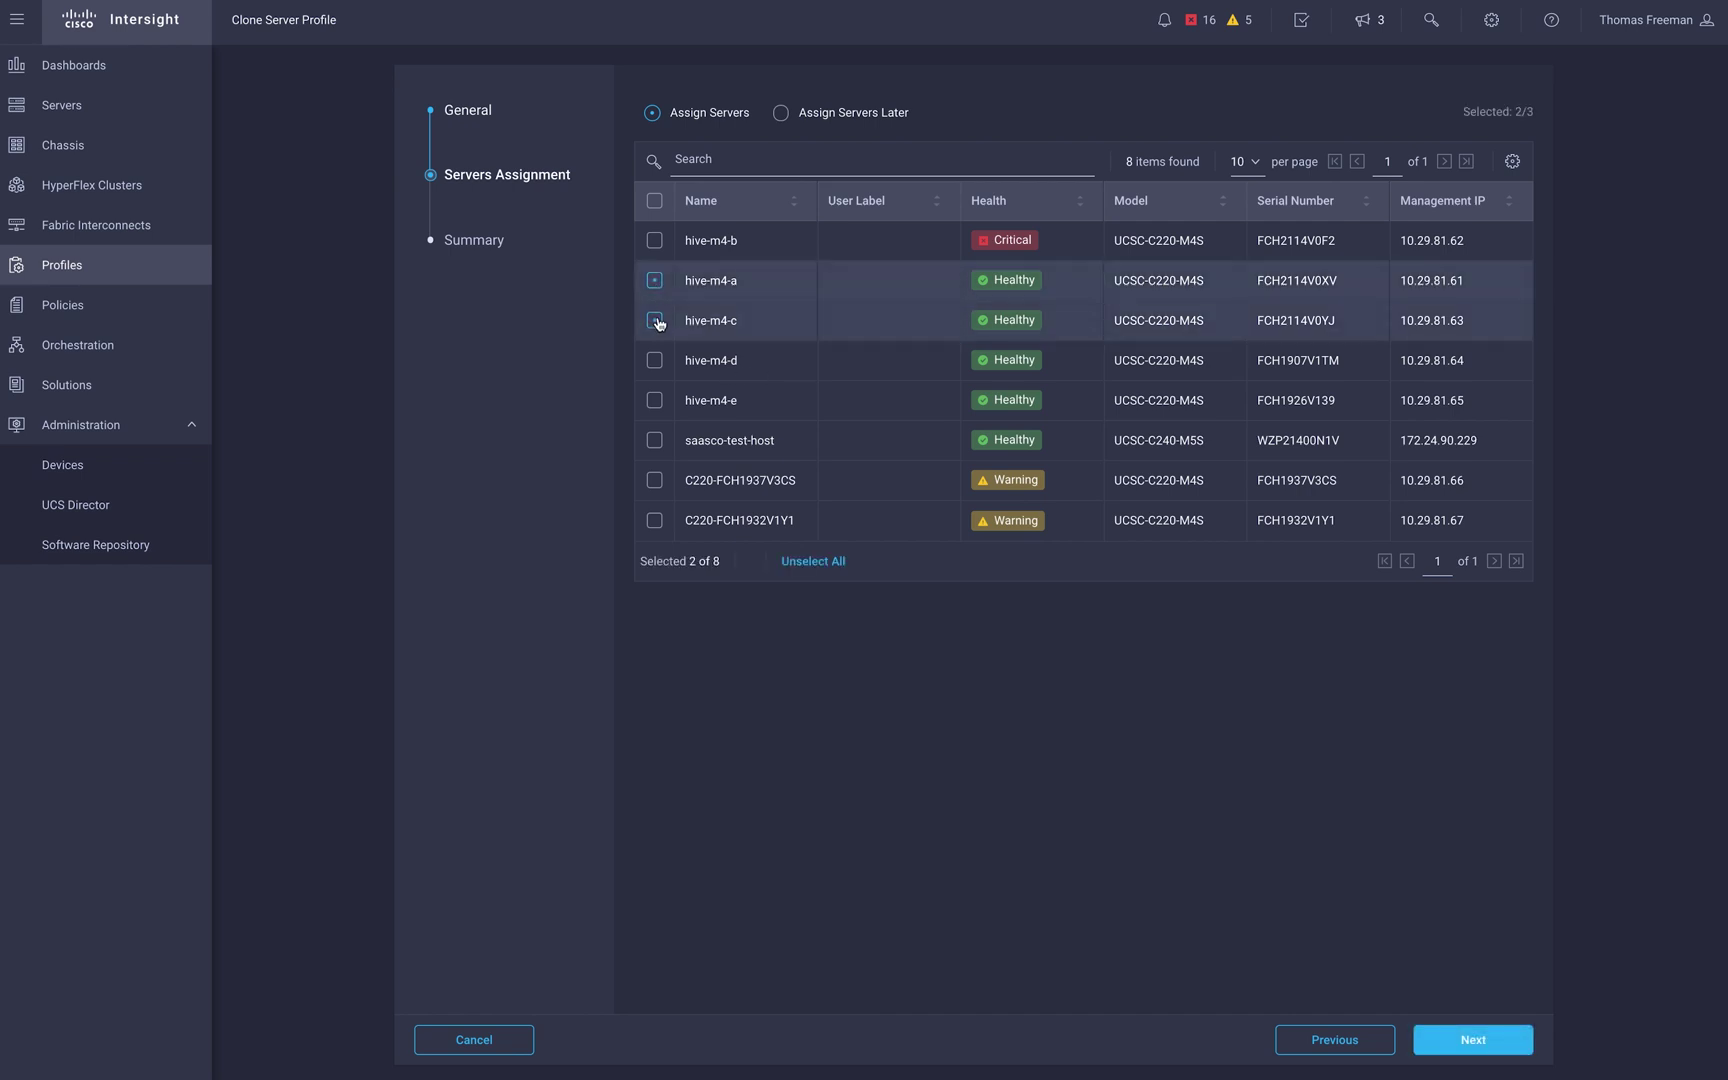
pyautogui.click(654, 364)
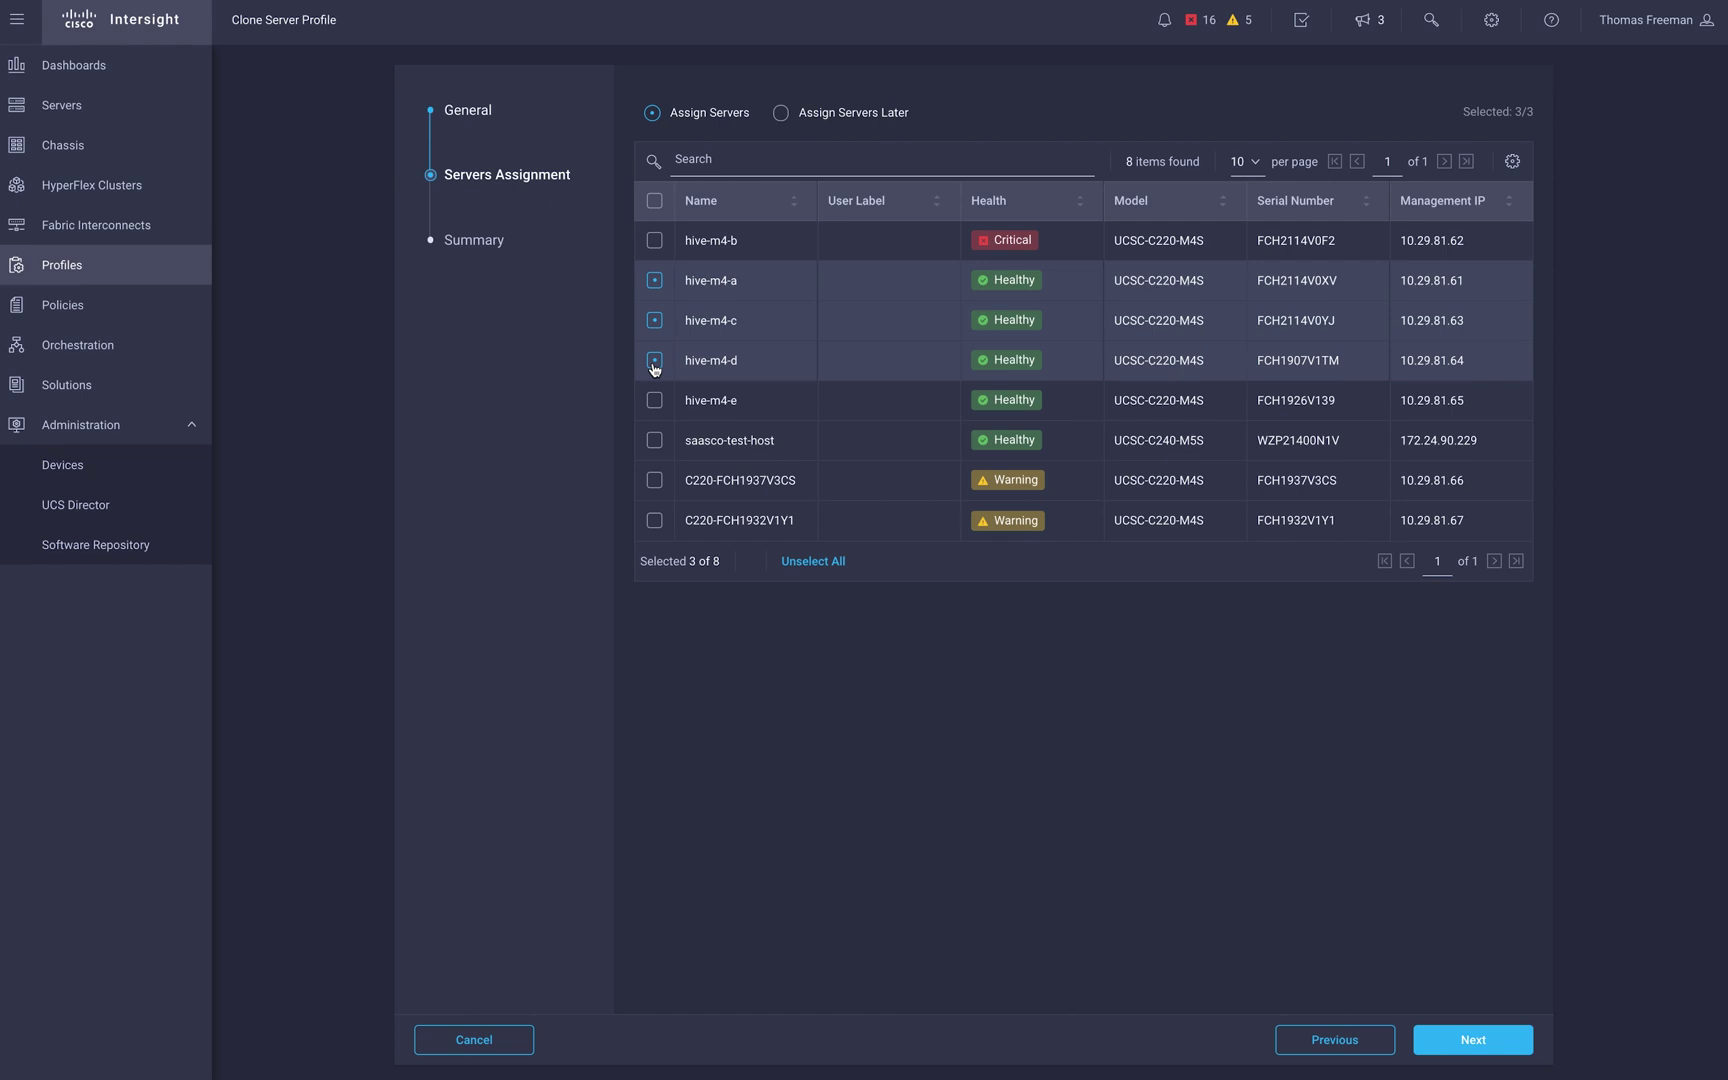
# - Deselect the three chosen servers and cancel the cloning of the profile
pyautogui.click(654, 361)
pyautogui.click(654, 321)
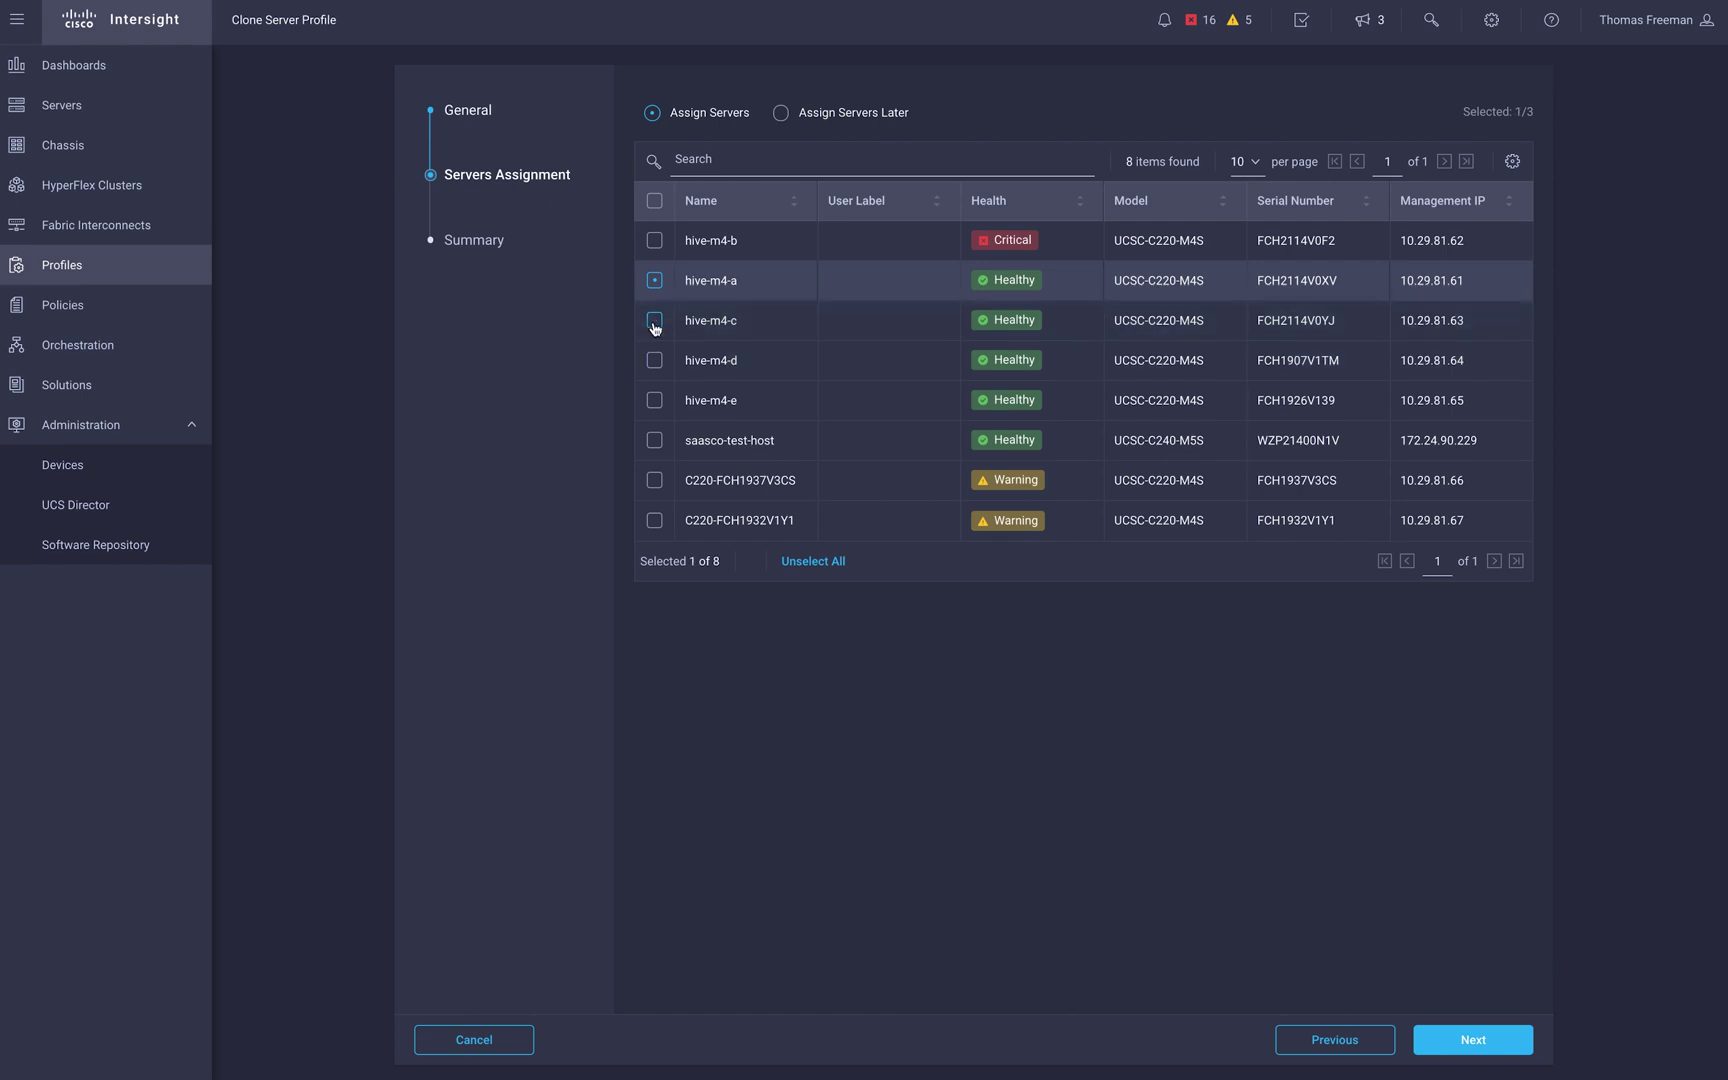
pyautogui.click(654, 281)
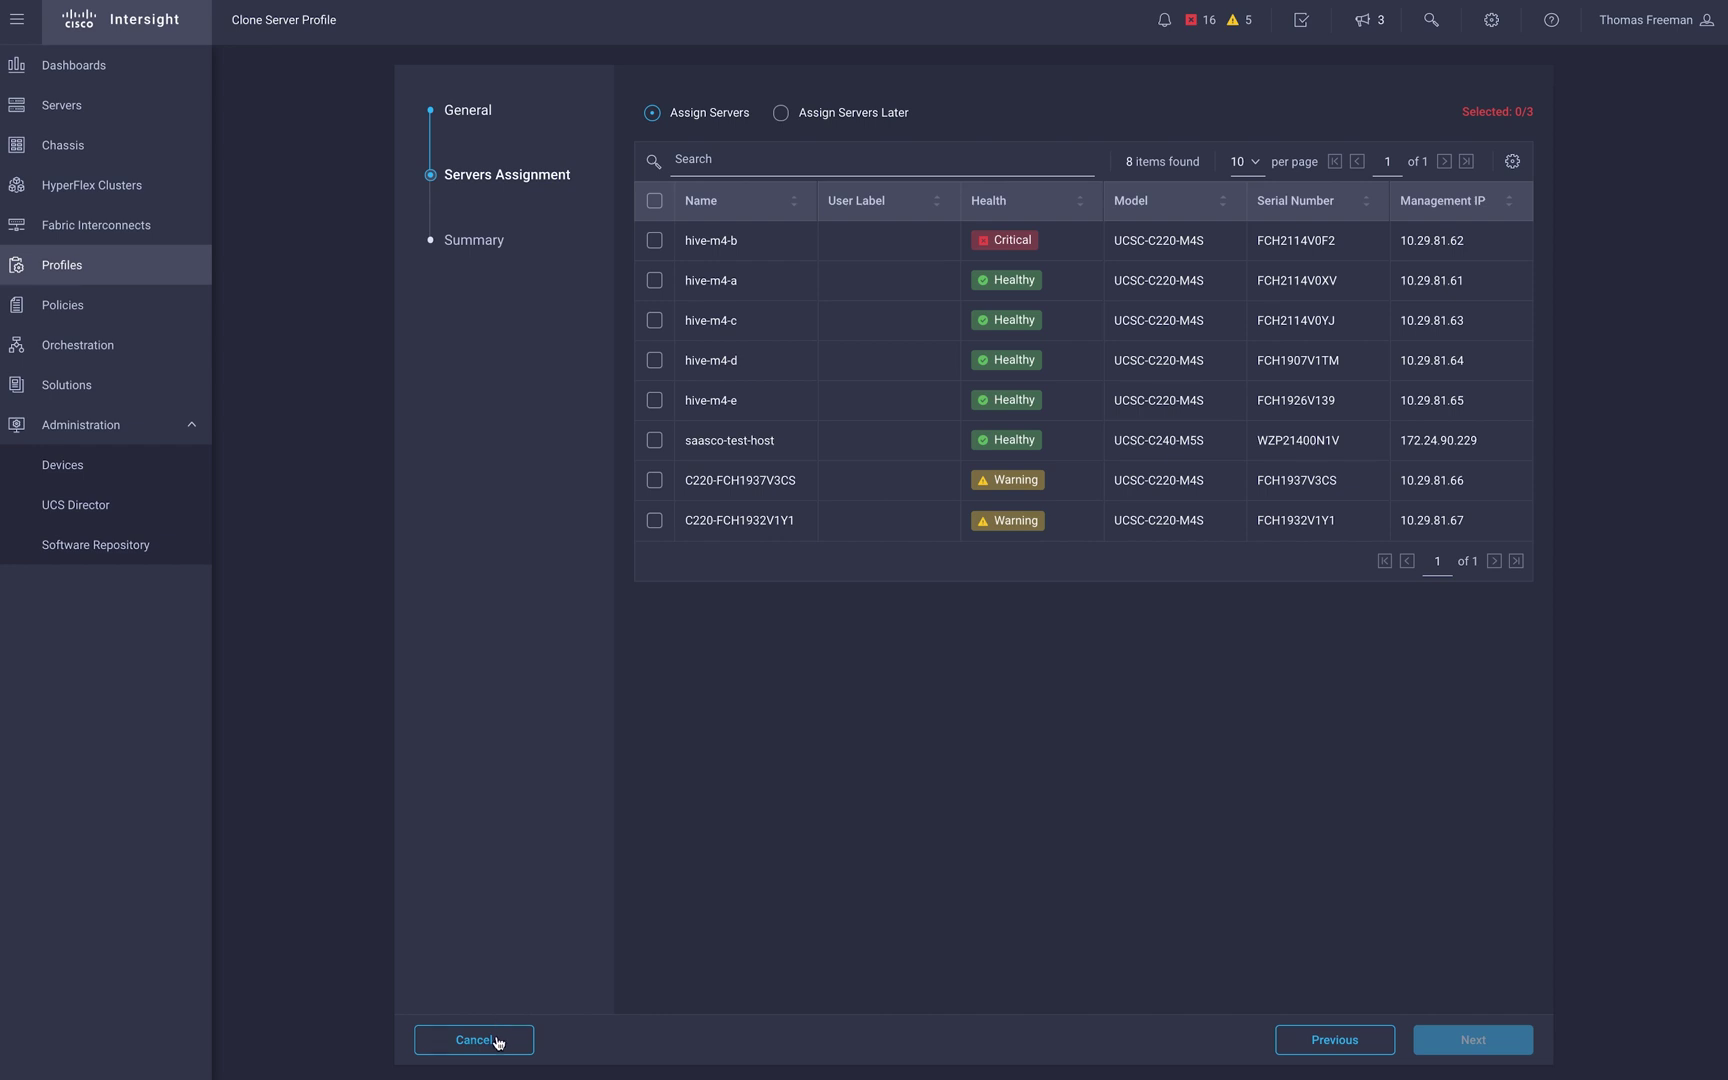
pyautogui.click(499, 1042)
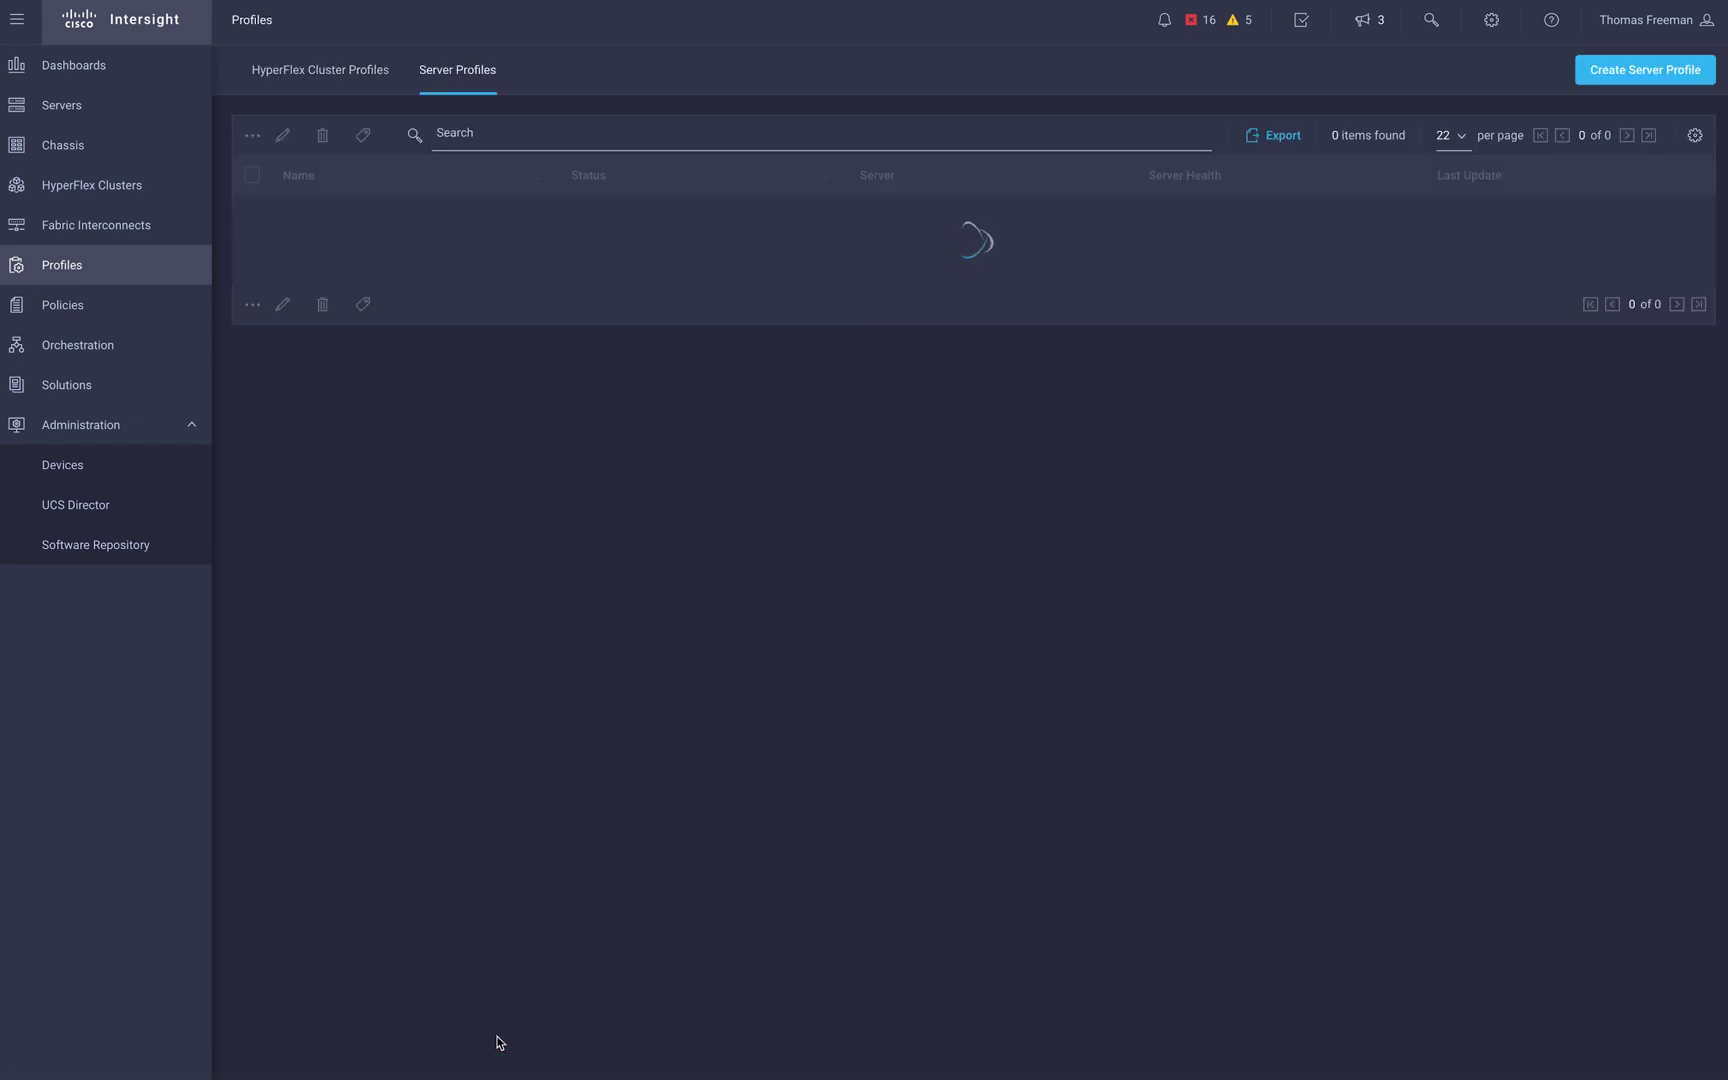